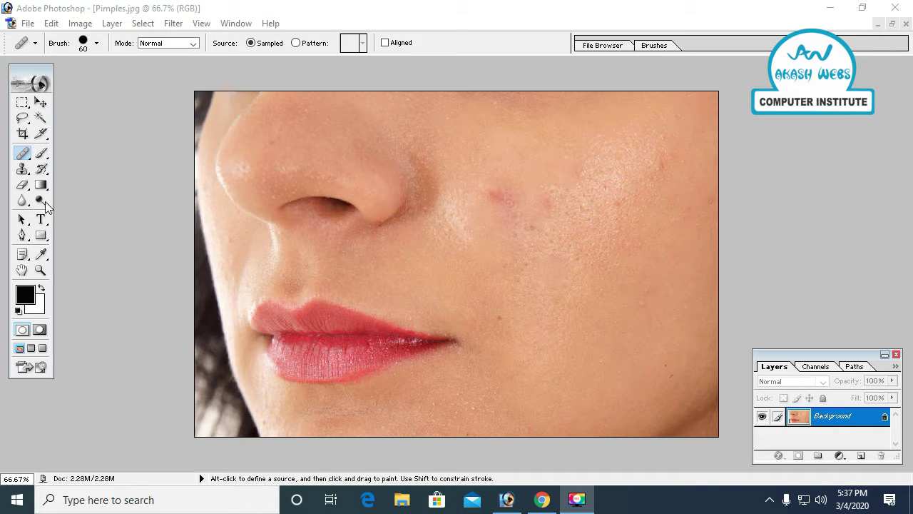
Blur the right-cheek skin around the pimples with a 300-size Blur brush
{"action": "left_click", "coordinate": [23, 203]}
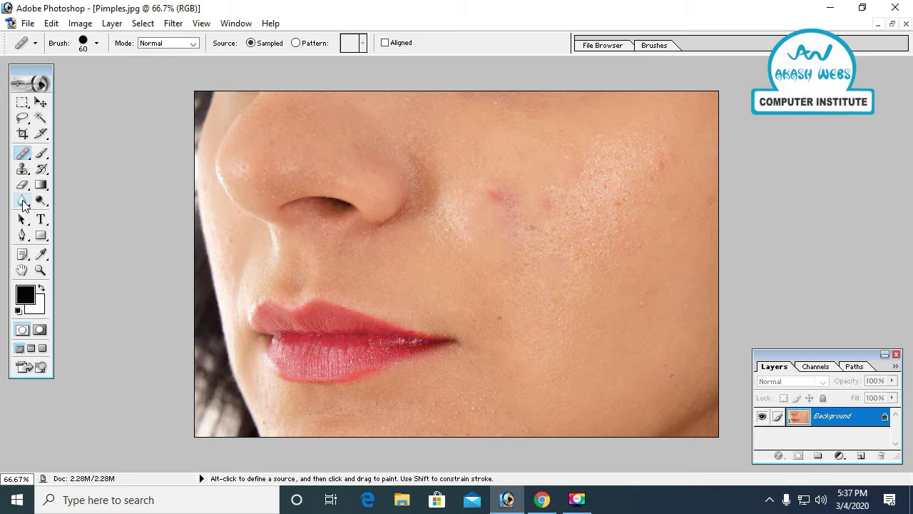
{"action": "left_click", "coordinate": [22, 204]}
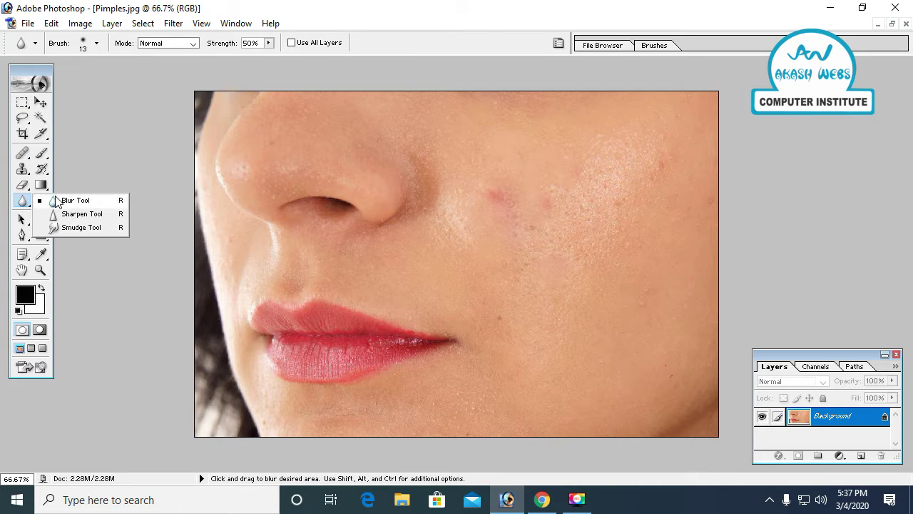
{"action": "left_click", "coordinate": [75, 203]}
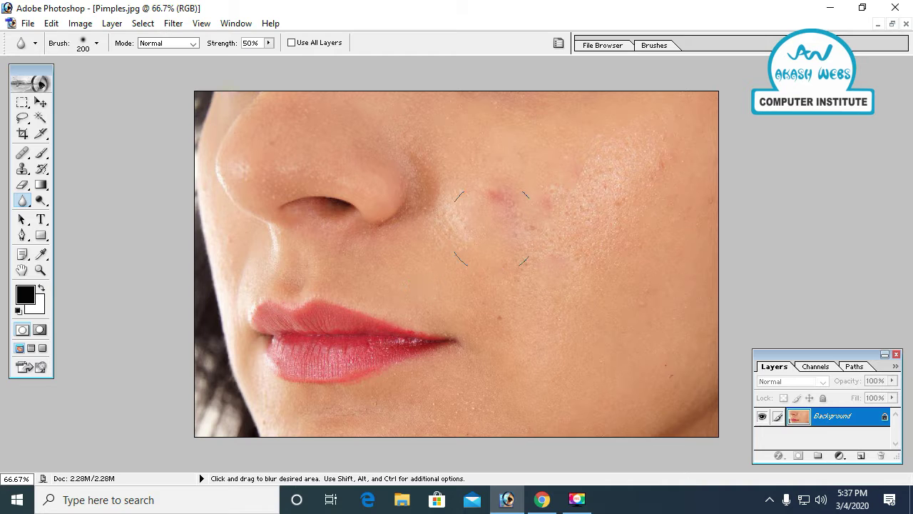
{"action": "key", "text": "bracketright"}
{"action": "key", "text": "bracketright"}
{"action": "left_click_drag", "start_coordinate": [498, 220], "coordinate": [560, 228]}
{"action": "mouse_move", "coordinate": [495, 234]}
{"action": "left_mouse_down"}
{"action": "mouse_move", "coordinate": [607, 268]}
{"action": "mouse_move", "coordinate": [585, 204]}
{"action": "mouse_move", "coordinate": [572, 247]}
{"action": "mouse_move", "coordinate": [489, 224]}
{"action": "mouse_move", "coordinate": [535, 175]}
{"action": "mouse_move", "coordinate": [577, 188]}
{"action": "left_mouse_up"}
{"action": "left_click_drag", "start_coordinate": [19, 198], "coordinate": [68, 221]}
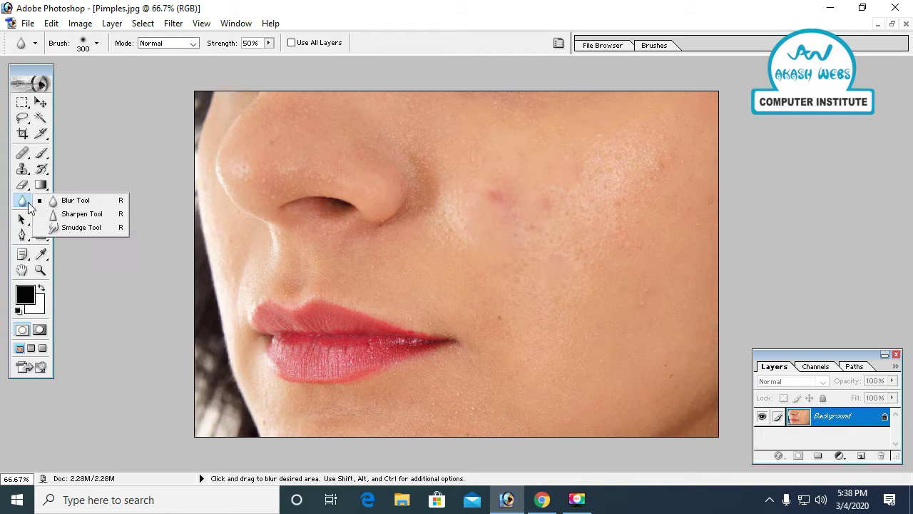
{"action": "key", "text": "shift+r"}
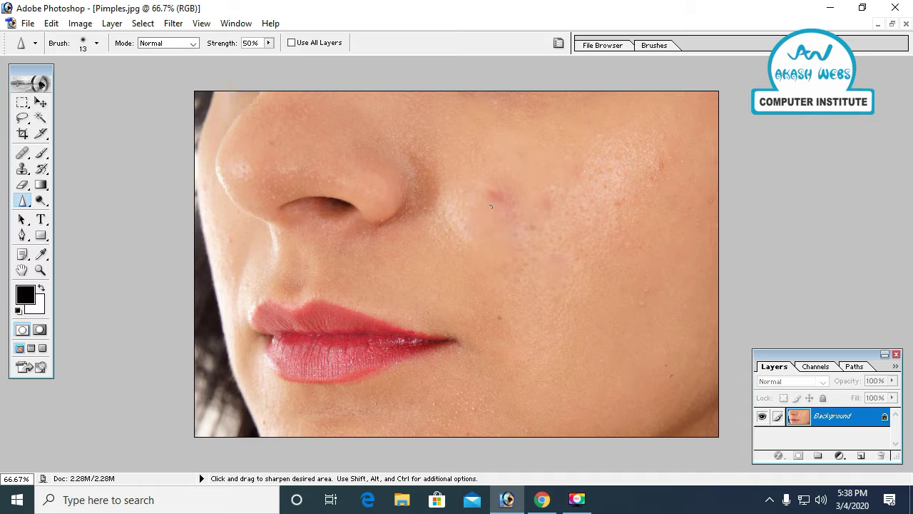
{"action": "key", "text": "bracketright"}
{"action": "key", "text": "bracketright"}
{"action": "key", "text": "bracketright"}
{"action": "key", "text": "bracketright"}
{"action": "key", "text": "bracketright"}
{"action": "key", "text": "bracketright"}
{"action": "key", "text": "bracketright"}
{"action": "key", "text": "bracketright"}
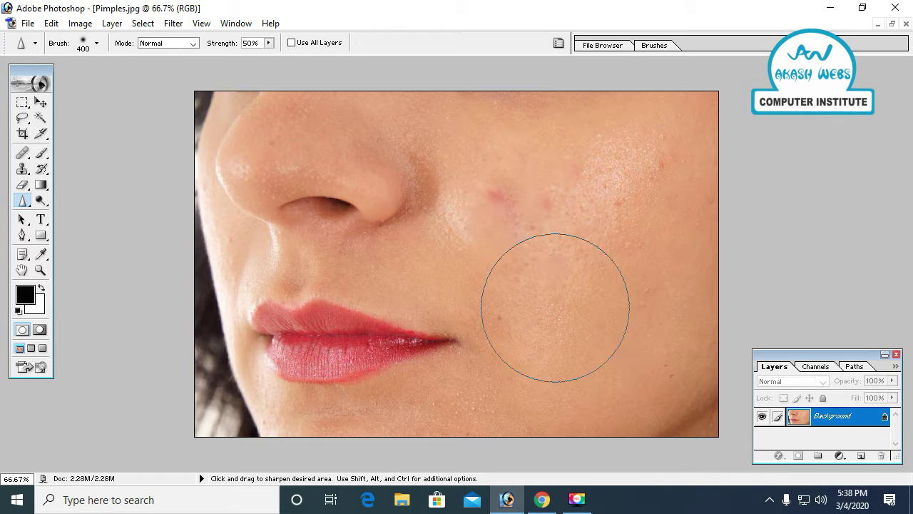
{"action": "key", "text": "bracketright"}
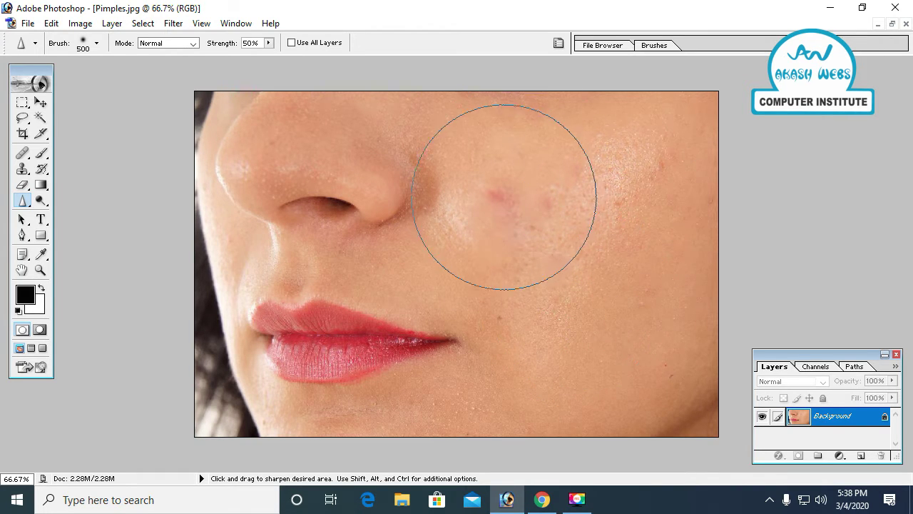
{"action": "left_click_drag", "start_coordinate": [505, 173], "coordinate": [564, 253]}
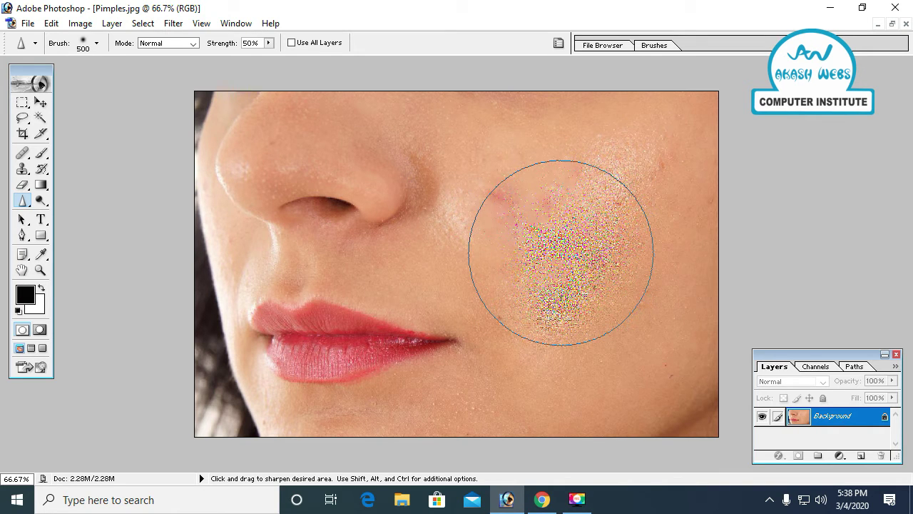
{"action": "key", "text": "ctrl"}
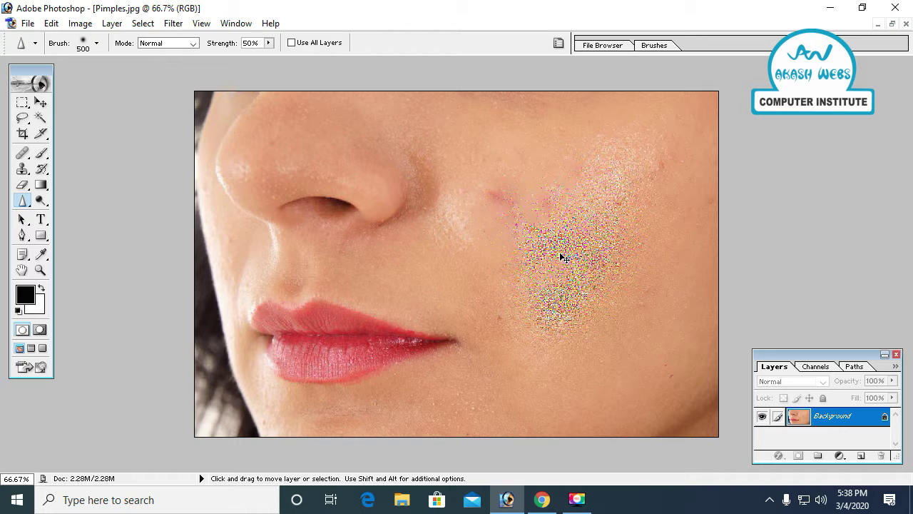
{"action": "key", "text": "ctrl+alt+z"}
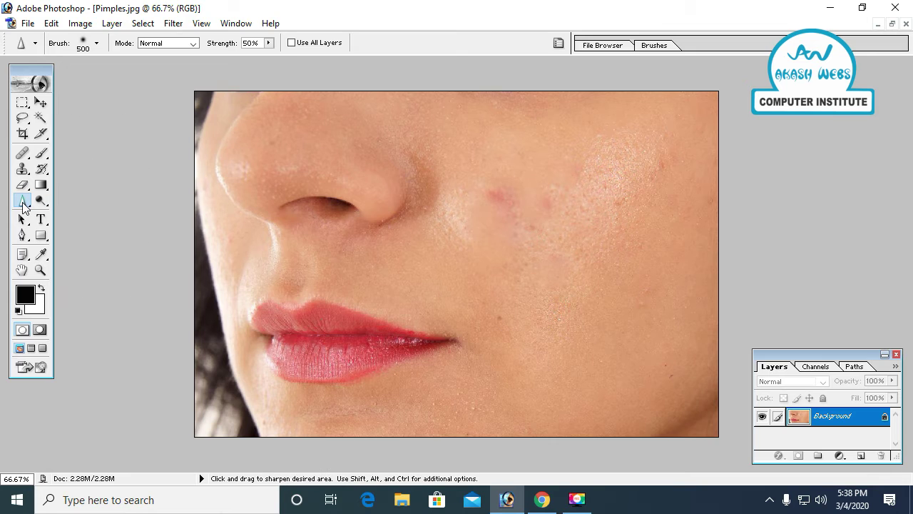
{"action": "left_click", "coordinate": [23, 202]}
Smudge the cheek spot and upper-right cheek texture smooth with a 250 Smudge brush
{"action": "left_click", "coordinate": [75, 228]}
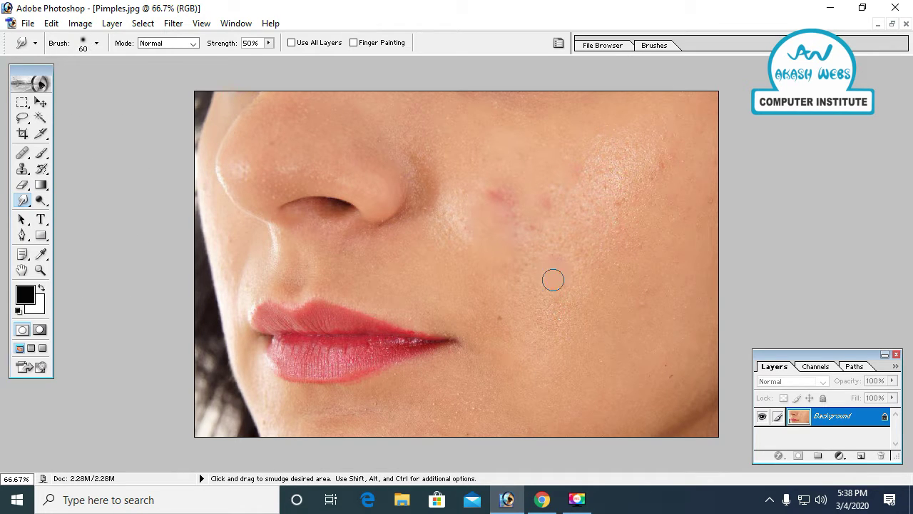
{"action": "key", "text": "bracketright"}
{"action": "key", "text": "bracketright"}
{"action": "key", "text": "bracketright"}
{"action": "key", "text": "bracketright"}
{"action": "key", "text": "bracketright"}
{"action": "left_click_drag", "start_coordinate": [554, 269], "coordinate": [528, 236]}
{"action": "left_click_drag", "start_coordinate": [577, 208], "coordinate": [616, 179]}
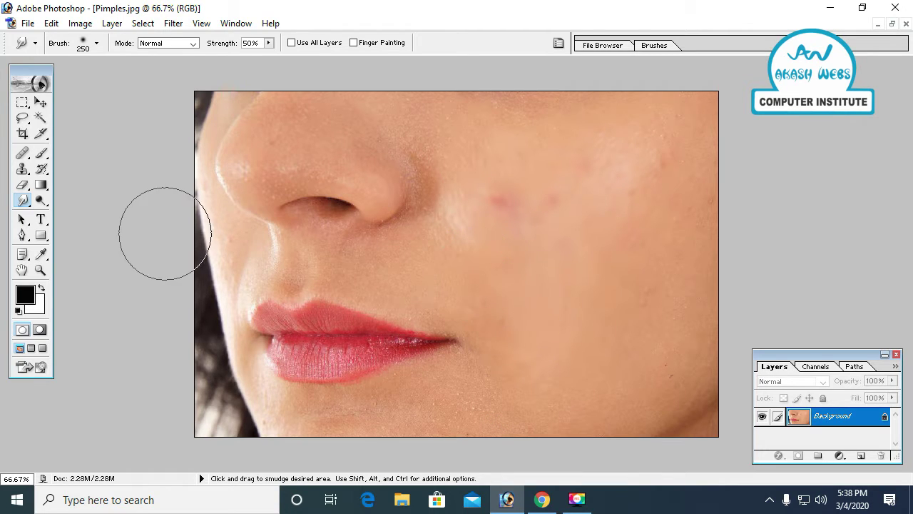
{"action": "left_click", "coordinate": [41, 202]}
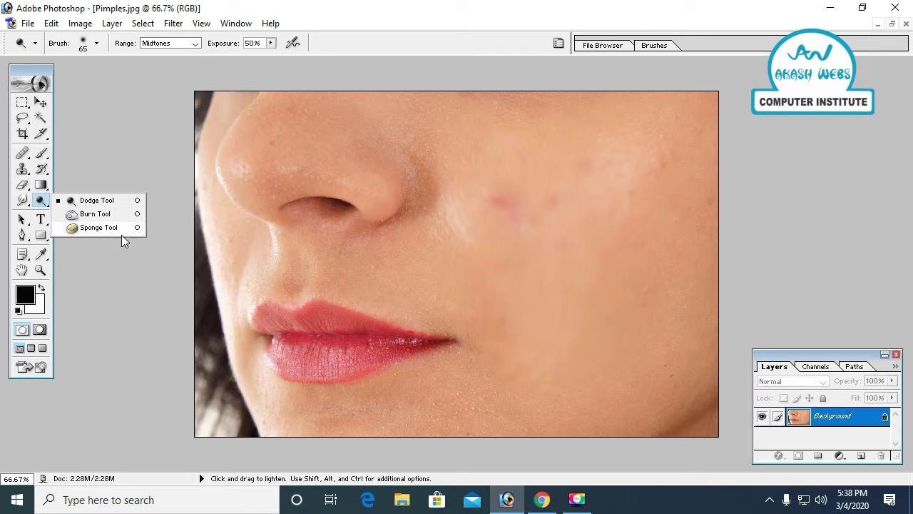
Set up the Dodge Tool with a 300 brush to lighten the cheek
{"action": "left_click", "coordinate": [97, 202]}
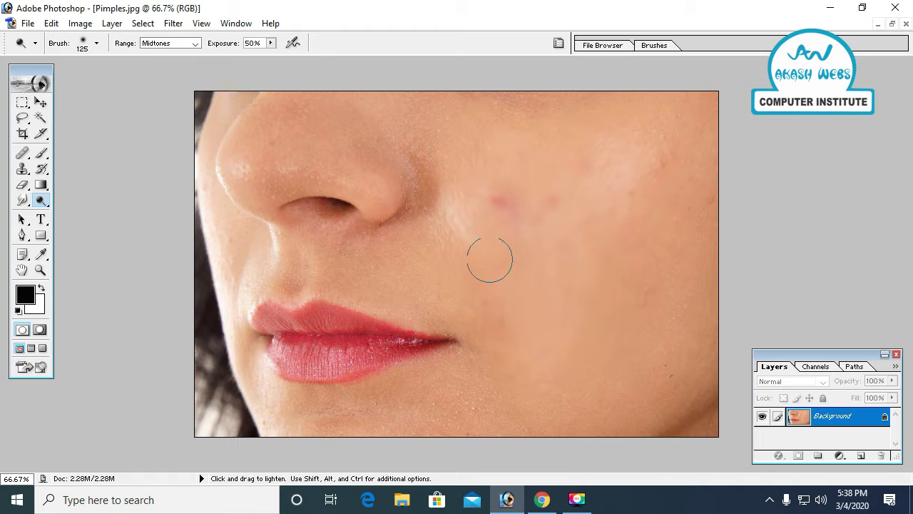
{"action": "key", "text": "bracketright"}
{"action": "key", "text": "bracketright"}
{"action": "key", "text": "bracketright"}
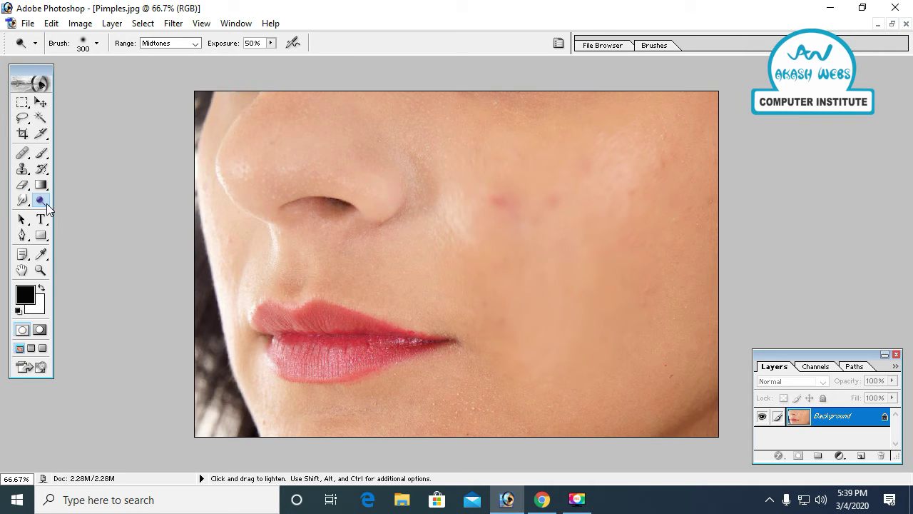
{"action": "right_click", "coordinate": [43, 202]}
Darken the nose and left cheek with a 400-size Burn brush
{"action": "left_click", "coordinate": [72, 214]}
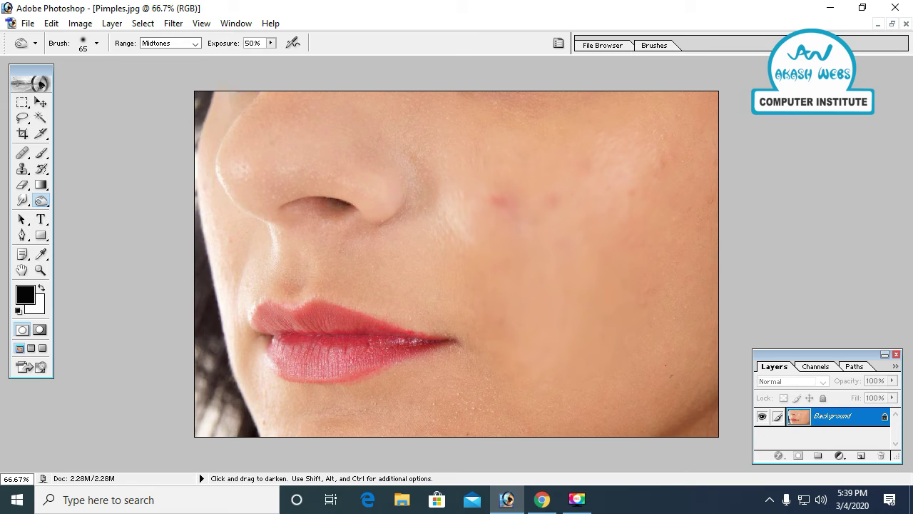
{"action": "key", "text": "bracketright"}
{"action": "key", "text": "bracketright"}
{"action": "key", "text": "bracketright"}
{"action": "key", "text": "bracketright"}
{"action": "key", "text": "bracketright"}
{"action": "key", "text": "bracketright"}
{"action": "mouse_move", "coordinate": [387, 176]}
{"action": "left_mouse_down"}
{"action": "mouse_move", "coordinate": [387, 157]}
{"action": "mouse_move", "coordinate": [263, 163]}
{"action": "mouse_move", "coordinate": [251, 237]}
{"action": "mouse_move", "coordinate": [265, 316]}
{"action": "mouse_move", "coordinate": [295, 397]}
{"action": "mouse_move", "coordinate": [357, 428]}
{"action": "mouse_move", "coordinate": [460, 404]}
{"action": "mouse_move", "coordinate": [481, 373]}
{"action": "mouse_move", "coordinate": [535, 408]}
{"action": "mouse_move", "coordinate": [565, 285]}
{"action": "mouse_move", "coordinate": [489, 297]}
{"action": "mouse_move", "coordinate": [371, 240]}
{"action": "left_mouse_up"}
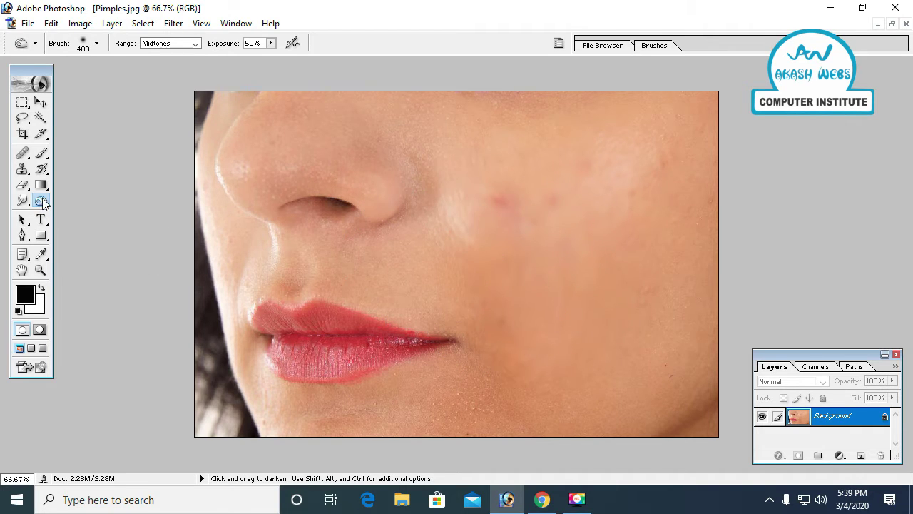
{"action": "right_click", "coordinate": [42, 201]}
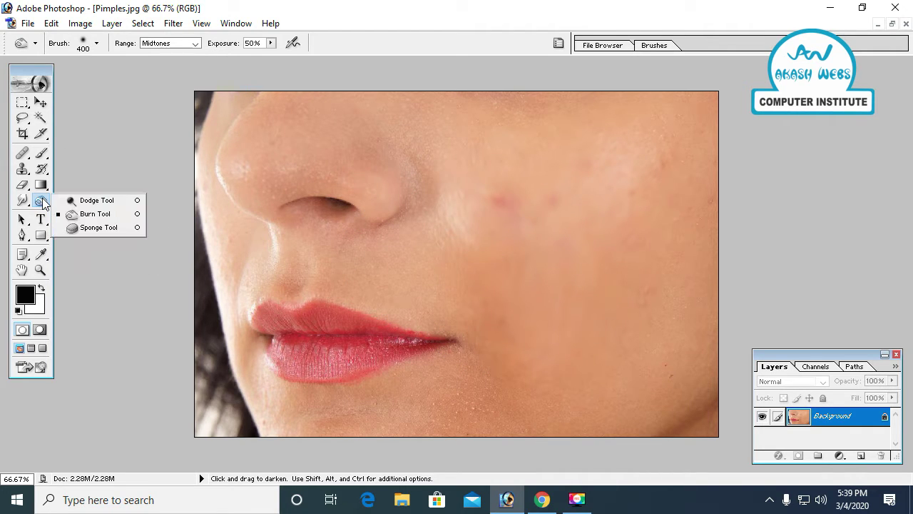
Desaturate cheek patches greyish using the Sponge Tool with a 250 brush
{"action": "left_click", "coordinate": [111, 229]}
{"action": "key", "text": "bracketright"}
{"action": "key", "text": "bracketright"}
{"action": "key", "text": "bracketright"}
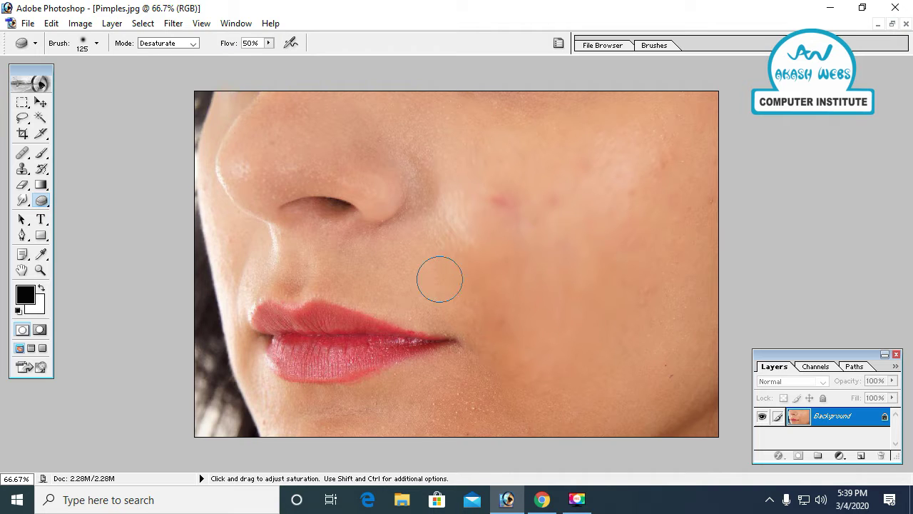
{"action": "key", "text": "bracketright"}
{"action": "key", "text": "bracketright"}
{"action": "key", "text": "bracketright"}
{"action": "left_click_drag", "start_coordinate": [489, 204], "coordinate": [477, 166]}
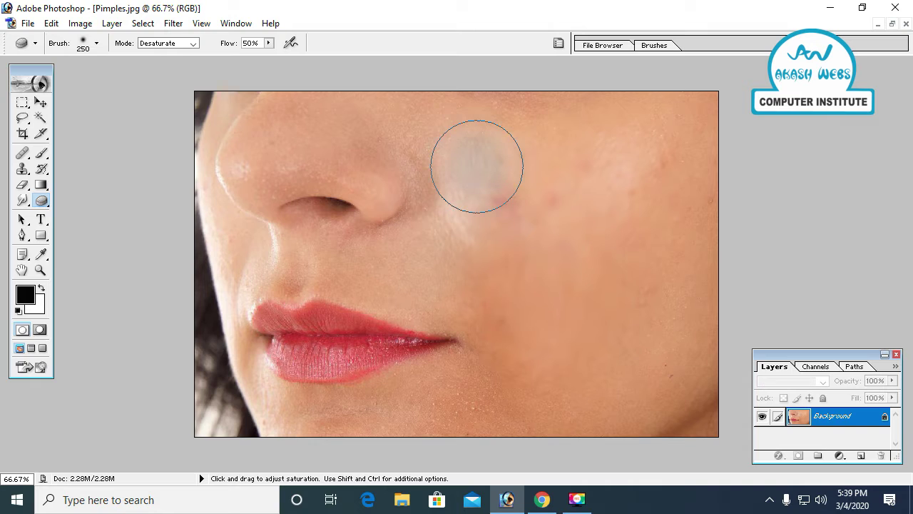
{"action": "mouse_move", "coordinate": [530, 269]}
{"action": "left_mouse_down"}
{"action": "mouse_move", "coordinate": [538, 289]}
{"action": "mouse_move", "coordinate": [593, 207]}
{"action": "left_mouse_up"}
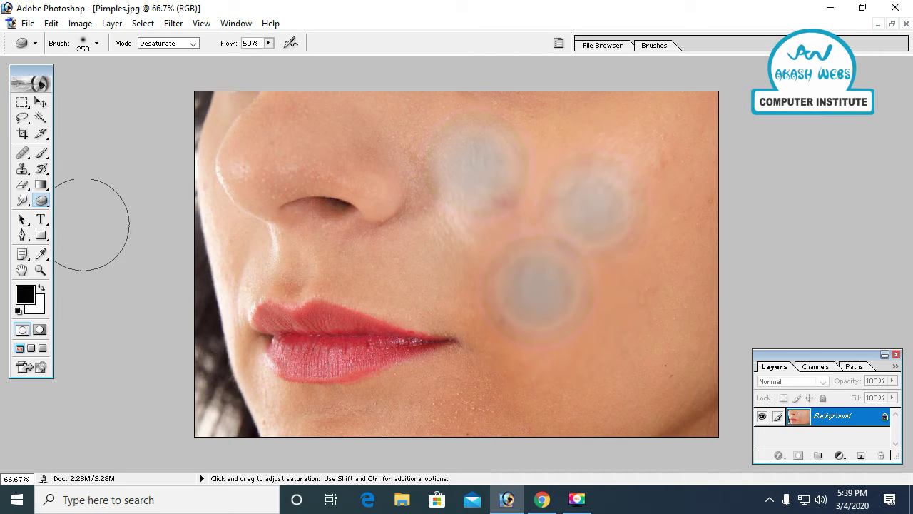
{"action": "left_click_drag", "start_coordinate": [43, 207], "coordinate": [78, 198]}
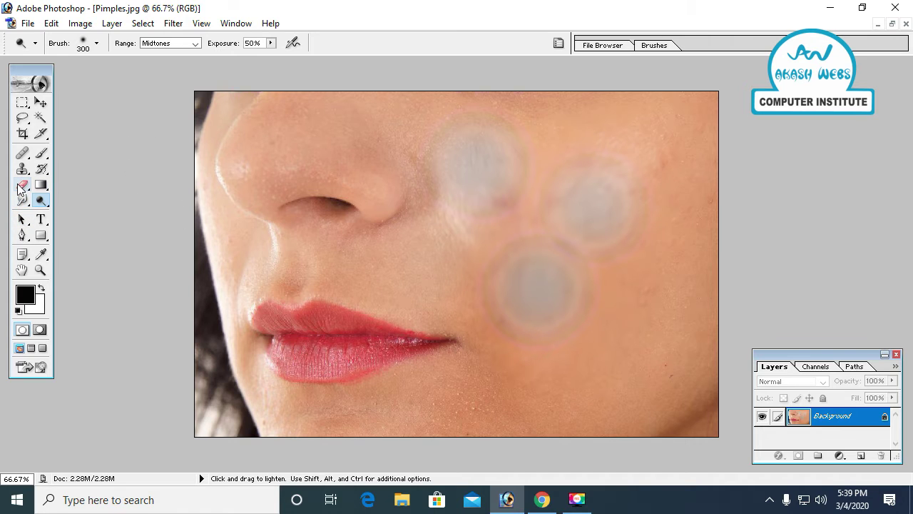
Pick the Eraser, cancel a File > New setup, and switch to Chrome's pimples results
{"action": "mouse_move", "coordinate": [22, 188]}
{"action": "left_mouse_down"}
{"action": "mouse_move", "coordinate": [114, 197]}
{"action": "mouse_move", "coordinate": [28, 22]}
{"action": "left_mouse_up"}
{"action": "left_click", "coordinate": [28, 23]}
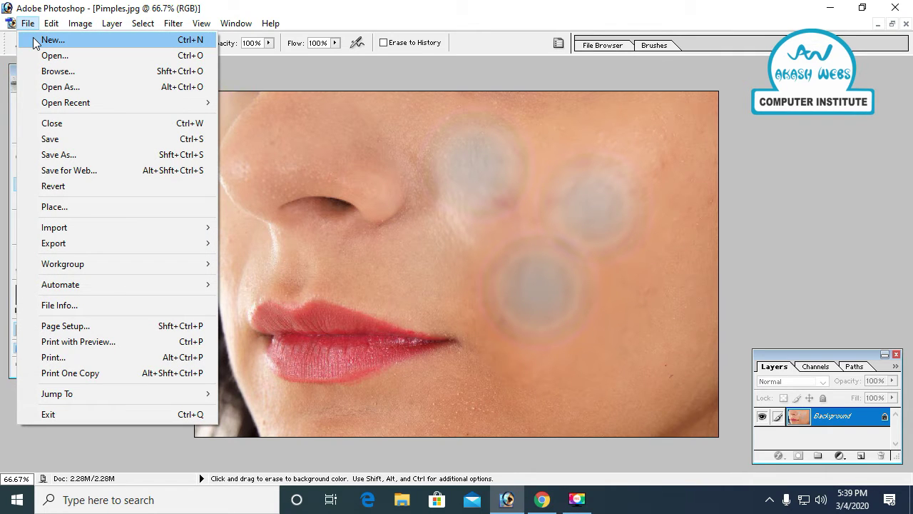
{"action": "left_click", "coordinate": [35, 40]}
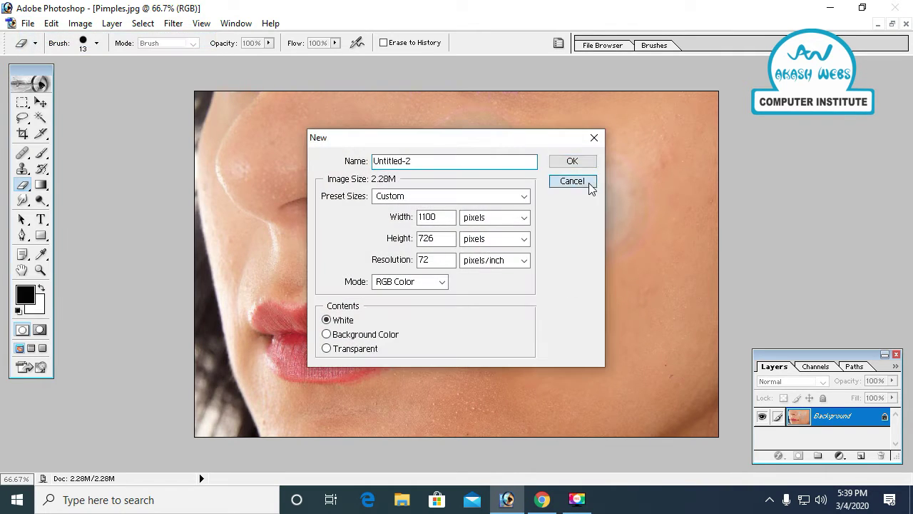
{"action": "left_click", "coordinate": [587, 182]}
{"action": "left_click", "coordinate": [542, 500]}
Replace the 'pimples' image search with 'virat'
{"action": "scroll", "coordinate": [322, 204], "scroll_direction": "up", "scroll_amount": 2}
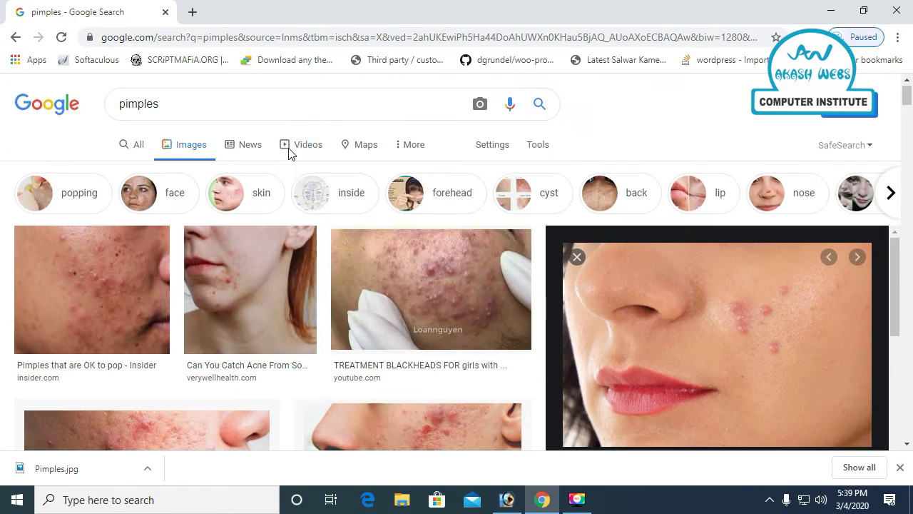
{"action": "left_click_drag", "start_coordinate": [292, 104], "coordinate": [97, 111]}
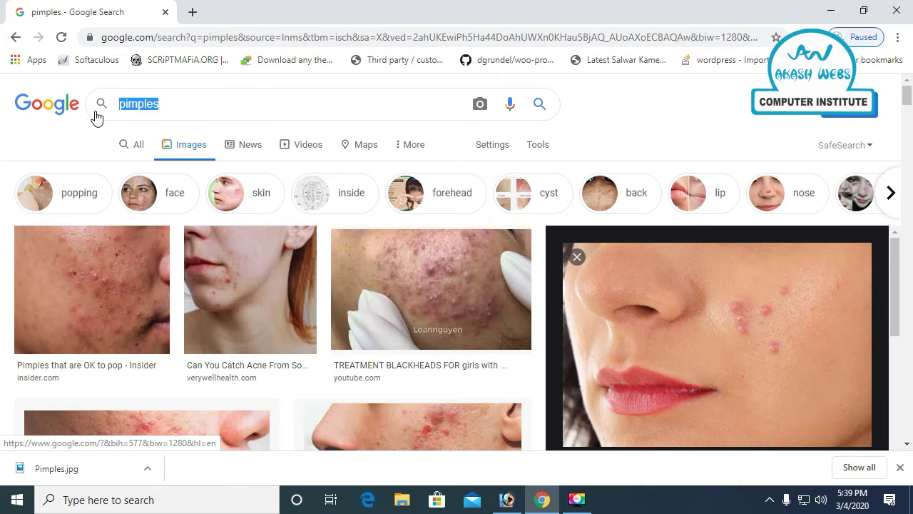
{"action": "type", "text": "virat"}
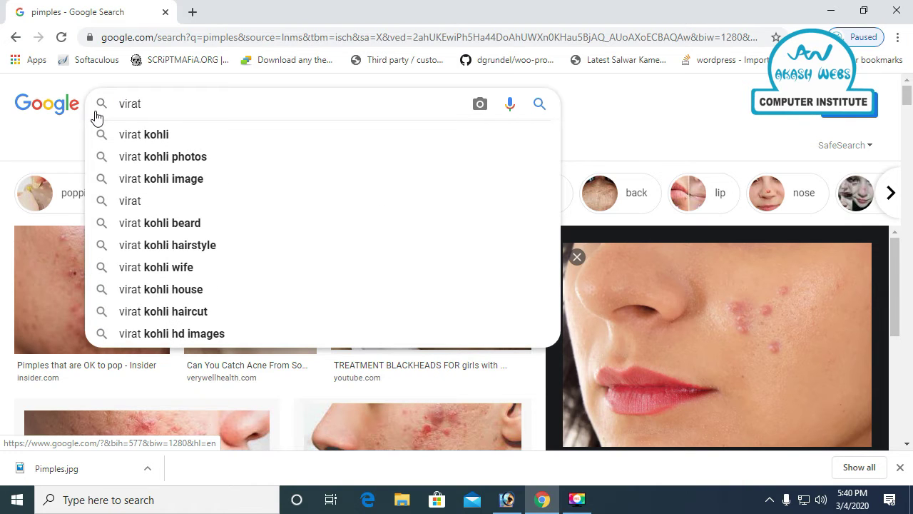
{"action": "key", "text": "Down"}
{"action": "key", "text": "Return"}
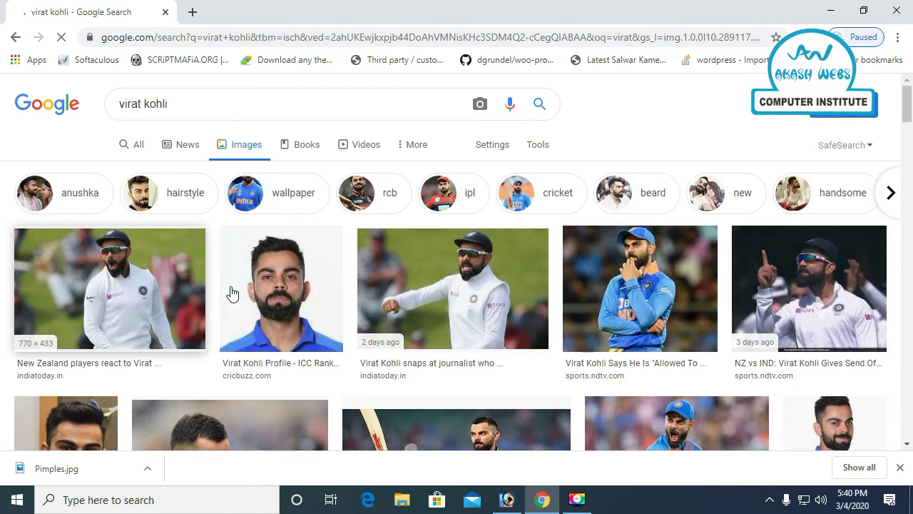
Save the first cricketer photo as asdasd.webp, then return to Photoshop
{"action": "left_click", "coordinate": [156, 282]}
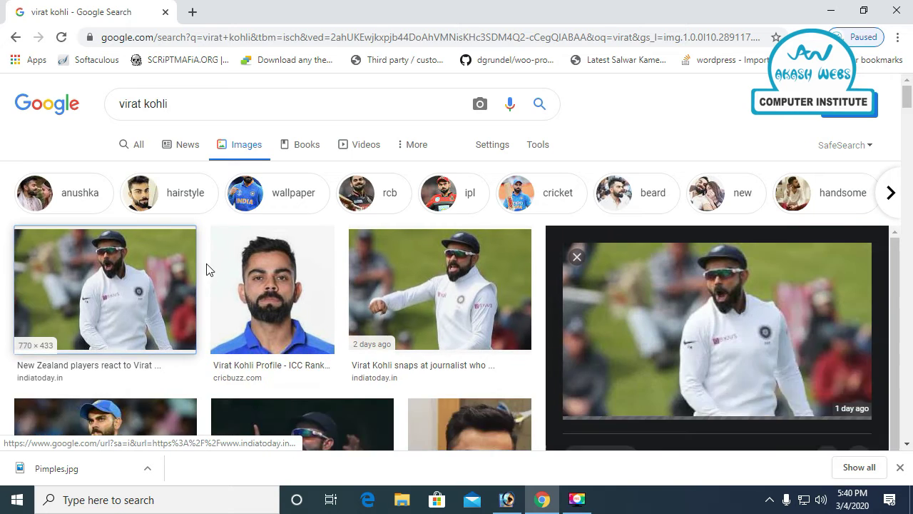
{"action": "right_click", "coordinate": [652, 160]}
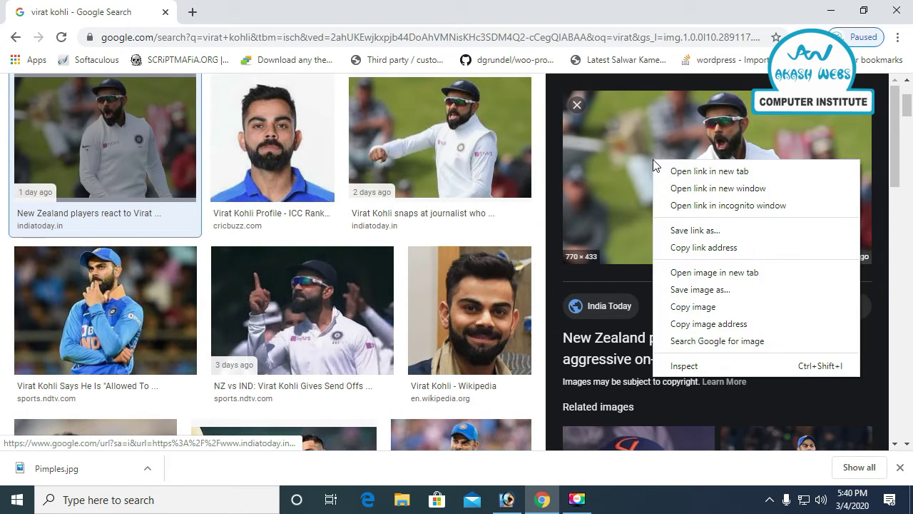
{"action": "left_click", "coordinate": [706, 289]}
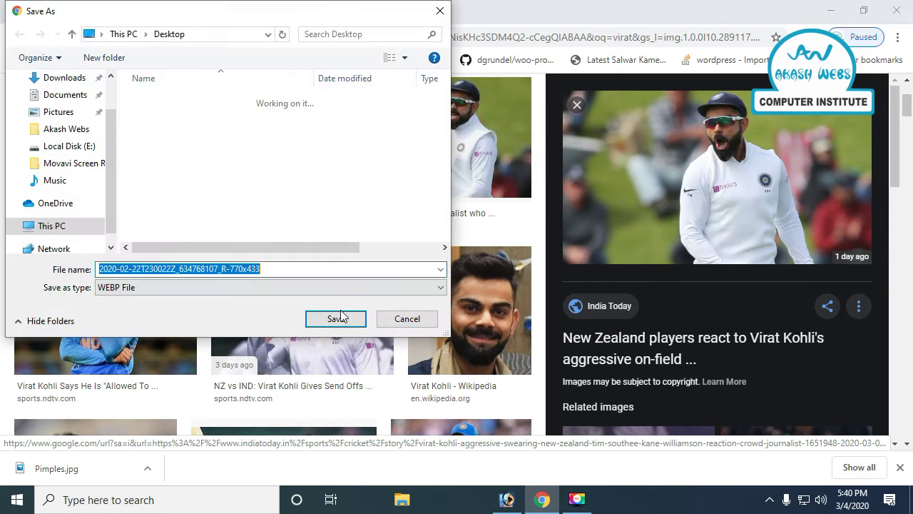
{"action": "type", "text": "asdasd"}
{"action": "left_click", "coordinate": [348, 324]}
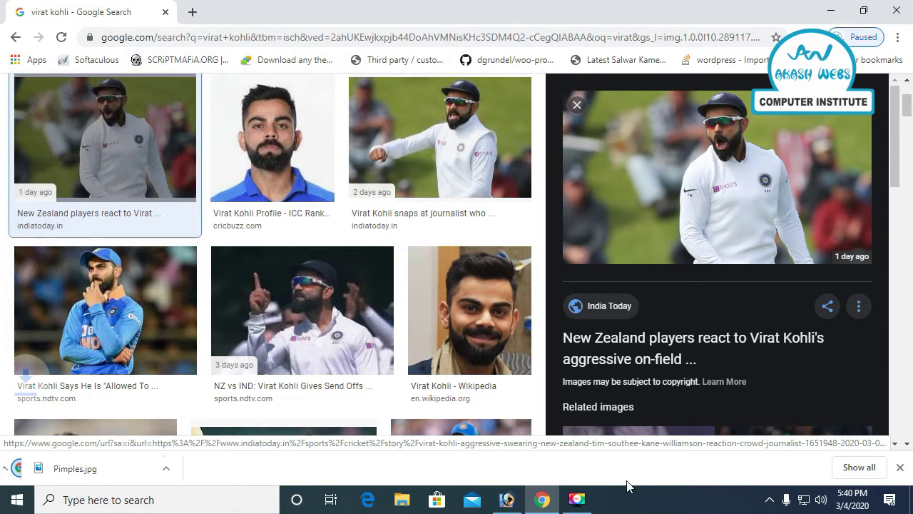
{"action": "left_click", "coordinate": [507, 499]}
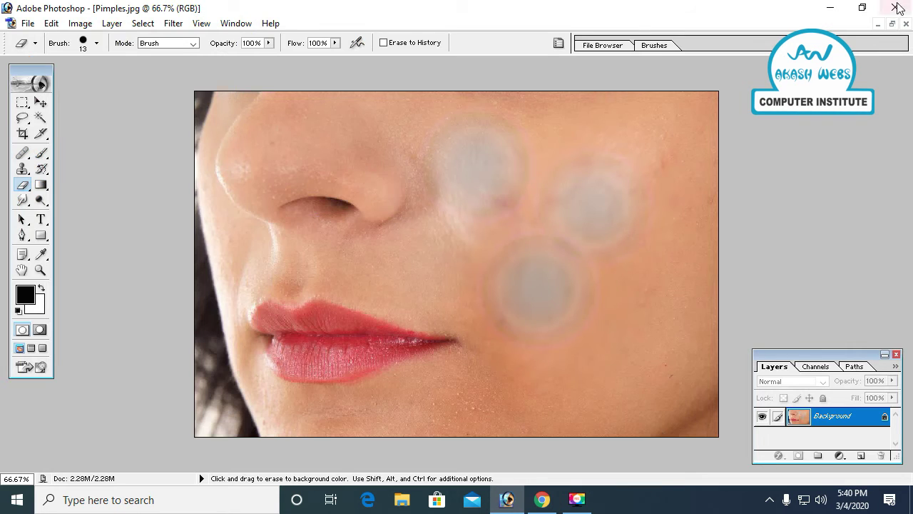
Restore Pimples.jpg from full size, cancel opening yuiyu, and return to Chrome
{"action": "left_click", "coordinate": [891, 23]}
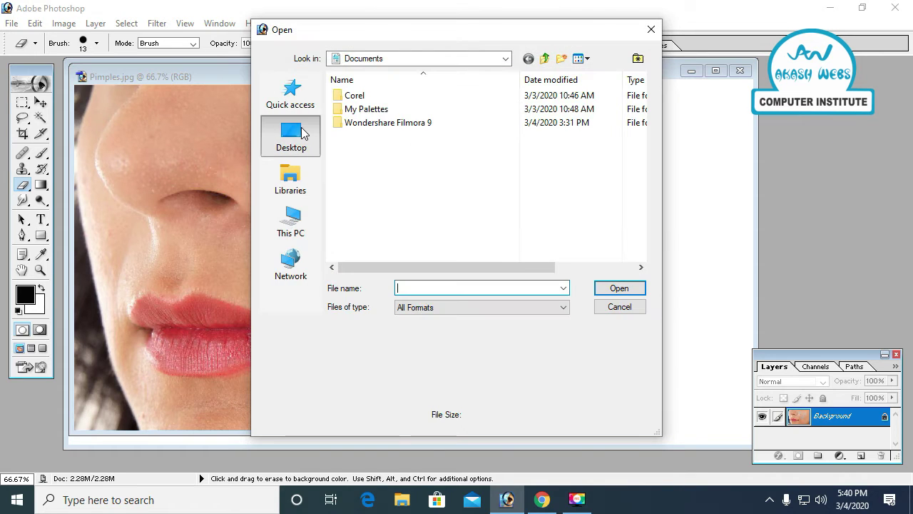
{"action": "left_click", "coordinate": [317, 125]}
{"action": "left_click", "coordinate": [410, 207]}
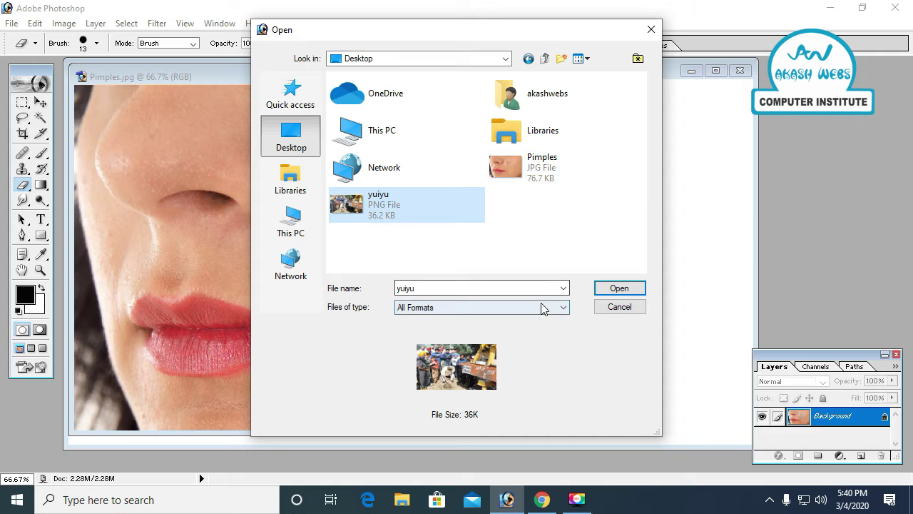
{"action": "left_click", "coordinate": [618, 306]}
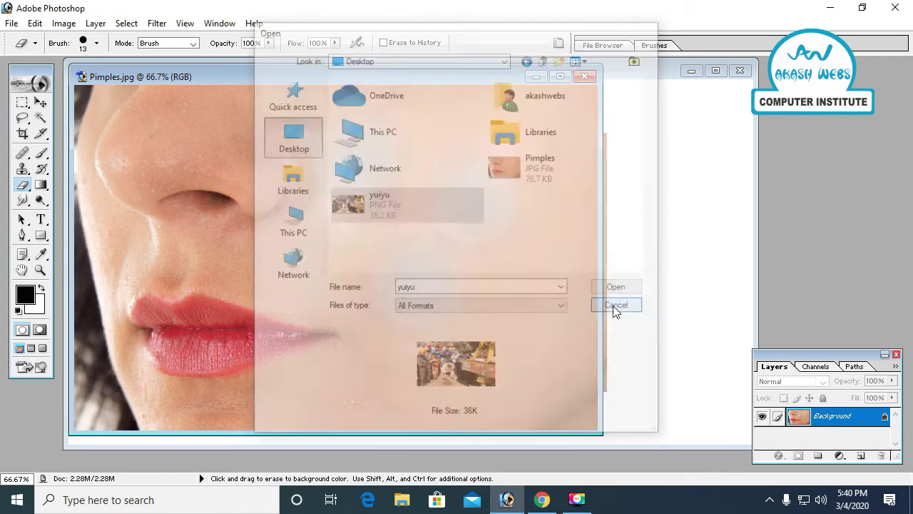
{"action": "left_click", "coordinate": [542, 499]}
Start saving two other cricketer preview photos, cancelling both saves
{"action": "right_click", "coordinate": [625, 202]}
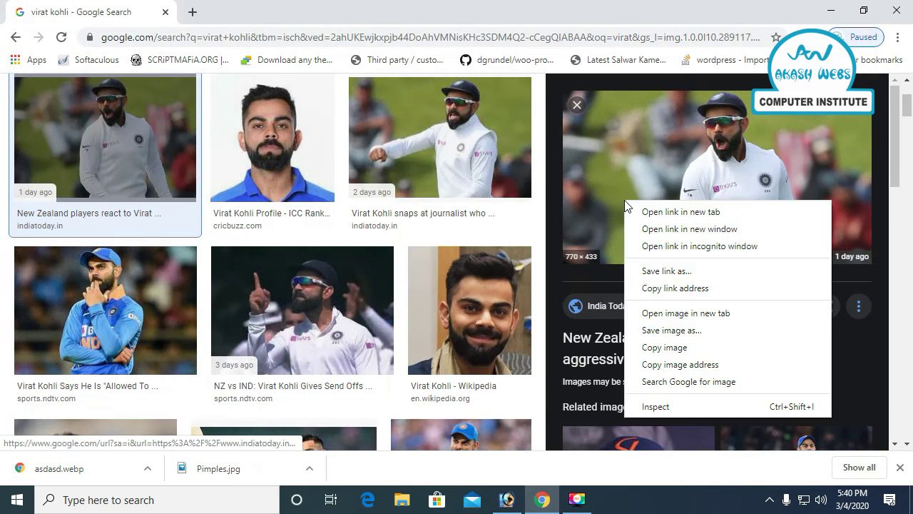
{"action": "left_click", "coordinate": [658, 330]}
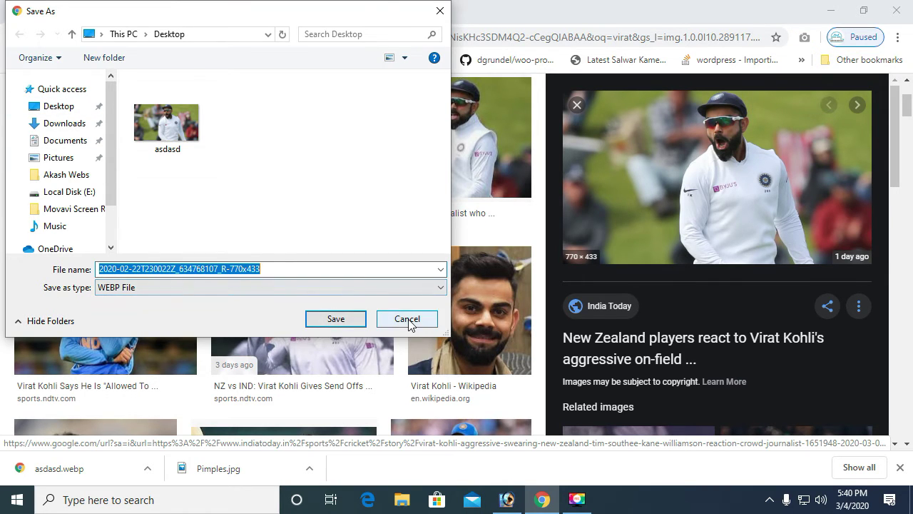
{"action": "left_click", "coordinate": [408, 319]}
{"action": "scroll", "coordinate": [678, 263], "scroll_direction": "down", "scroll_amount": 4}
{"action": "left_click", "coordinate": [663, 244]}
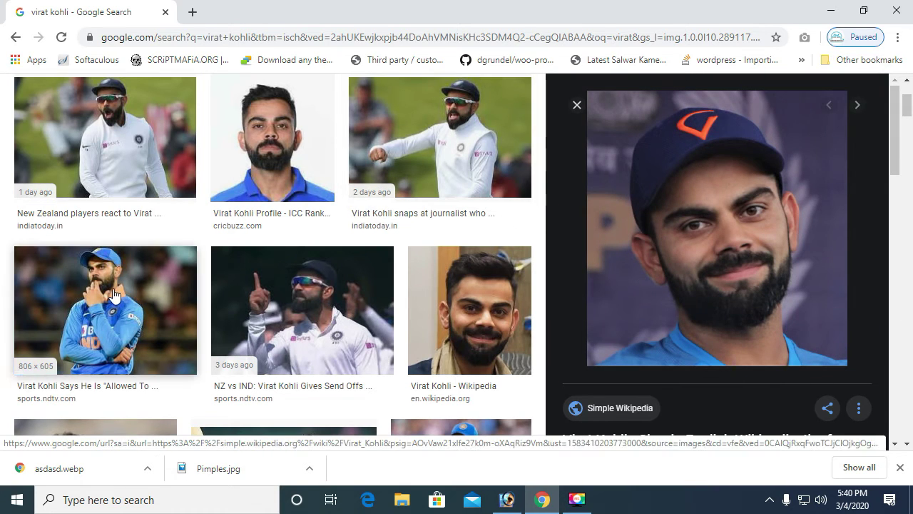
{"action": "left_click", "coordinate": [106, 307]}
{"action": "right_click", "coordinate": [605, 187]}
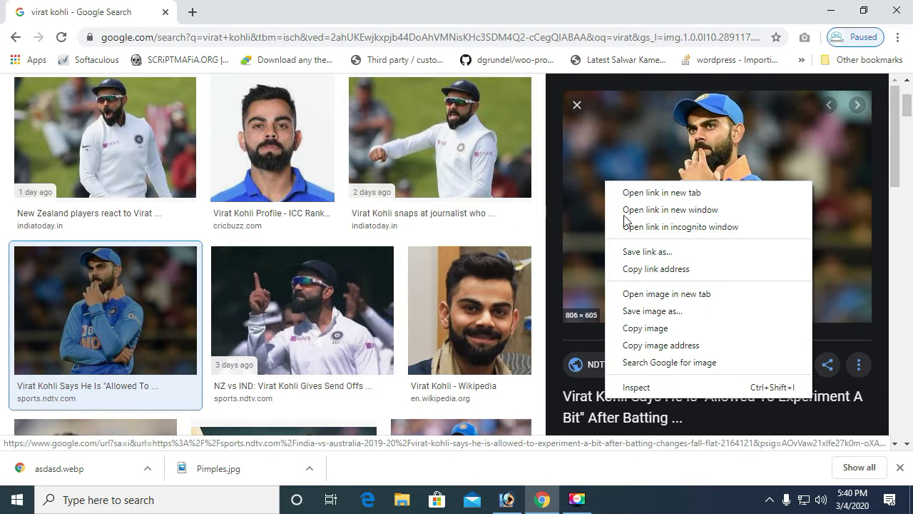
{"action": "left_click", "coordinate": [642, 315]}
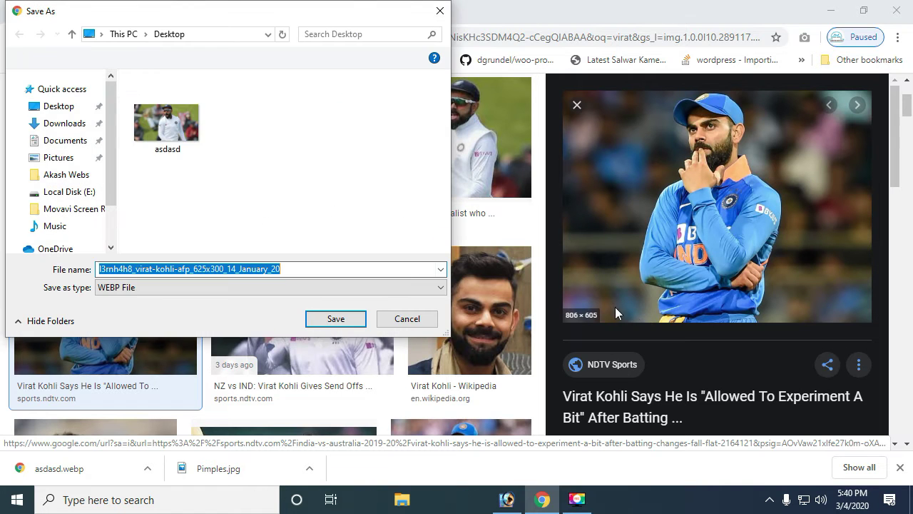
{"action": "left_click", "coordinate": [407, 319]}
Save the smiling CNN cricketer photo to the Desktop as adasd.jpg, then return to Photoshop
{"action": "scroll", "coordinate": [607, 285], "scroll_direction": "down", "scroll_amount": 2}
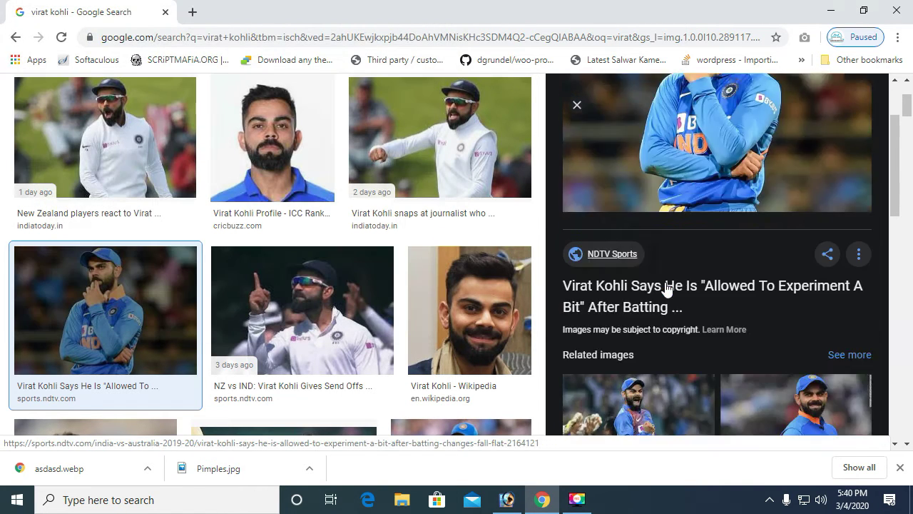
{"action": "scroll", "coordinate": [713, 271], "scroll_direction": "down", "scroll_amount": 2}
{"action": "left_click", "coordinate": [778, 258]}
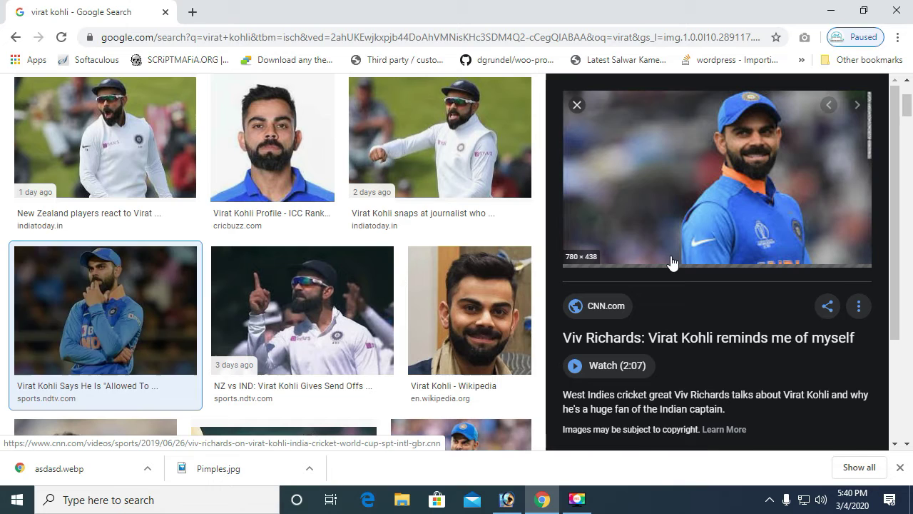
{"action": "right_click", "coordinate": [636, 174]}
{"action": "left_click", "coordinate": [659, 303]}
{"action": "type", "text": "ad"}
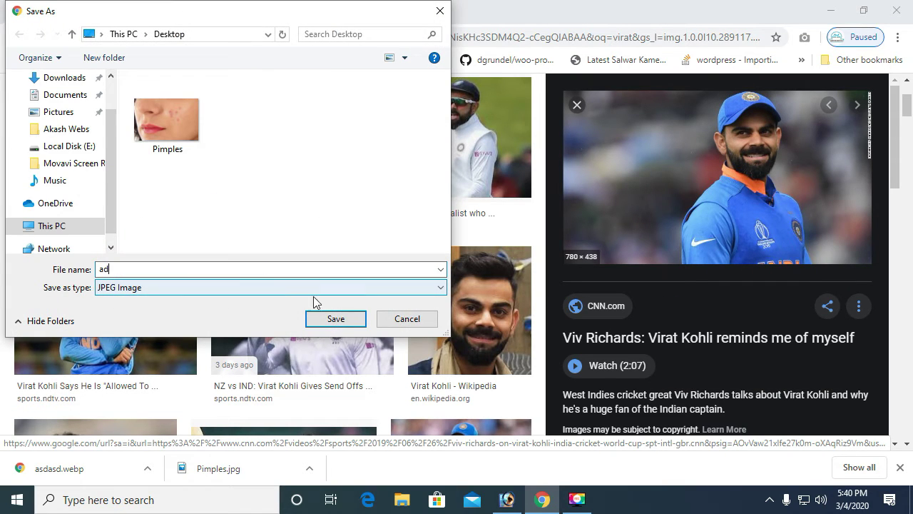
{"action": "type", "text": "virat"}
{"action": "left_click", "coordinate": [336, 318]}
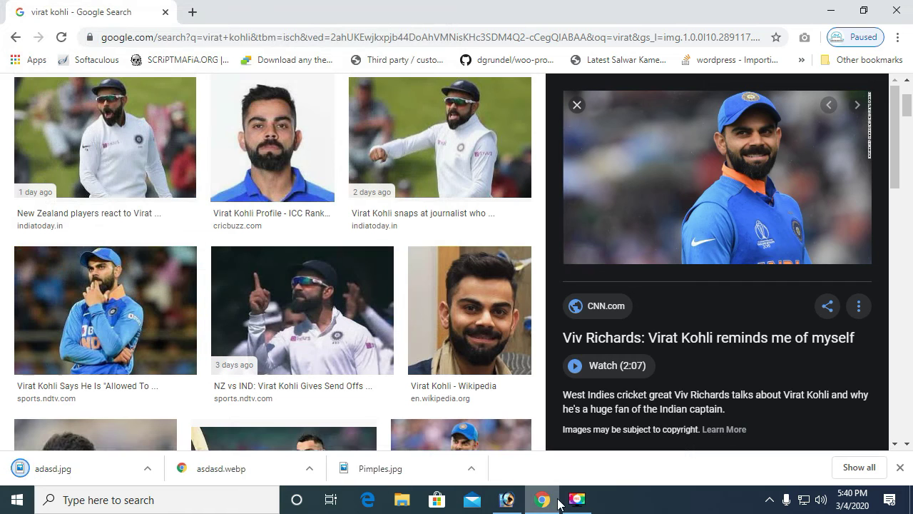
{"action": "left_click", "coordinate": [513, 503]}
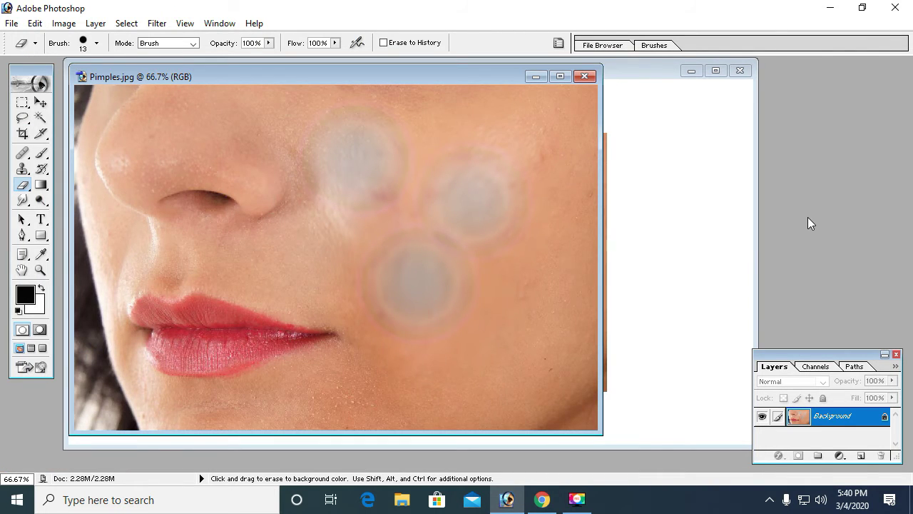
Open adasd.jpg from the Desktop and maximize its document window
{"action": "key", "text": "ctrl+o"}
{"action": "left_click", "coordinate": [285, 143]}
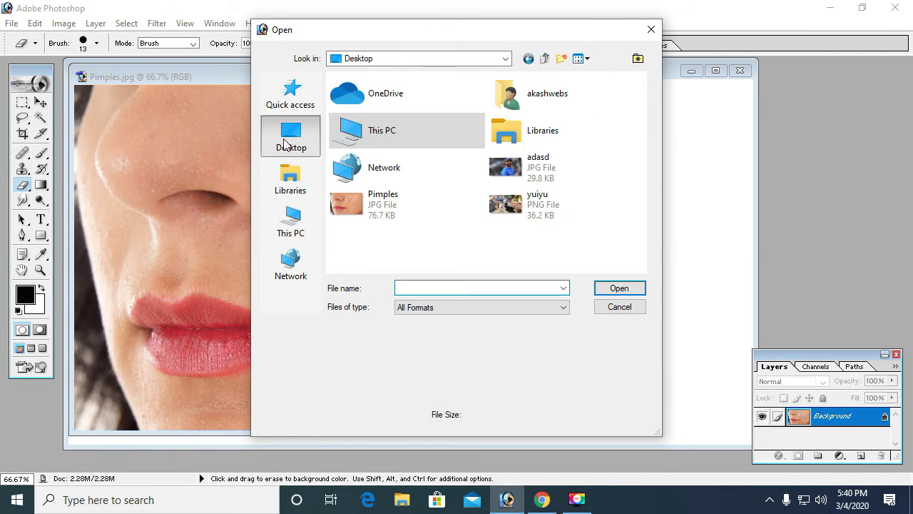
{"action": "left_click", "coordinate": [538, 168]}
{"action": "left_click", "coordinate": [617, 288]}
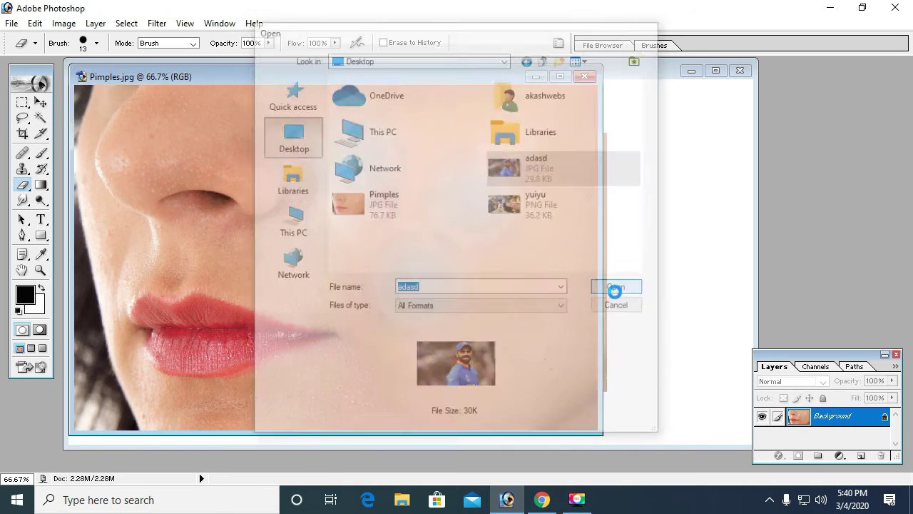
{"action": "left_click", "coordinate": [599, 82]}
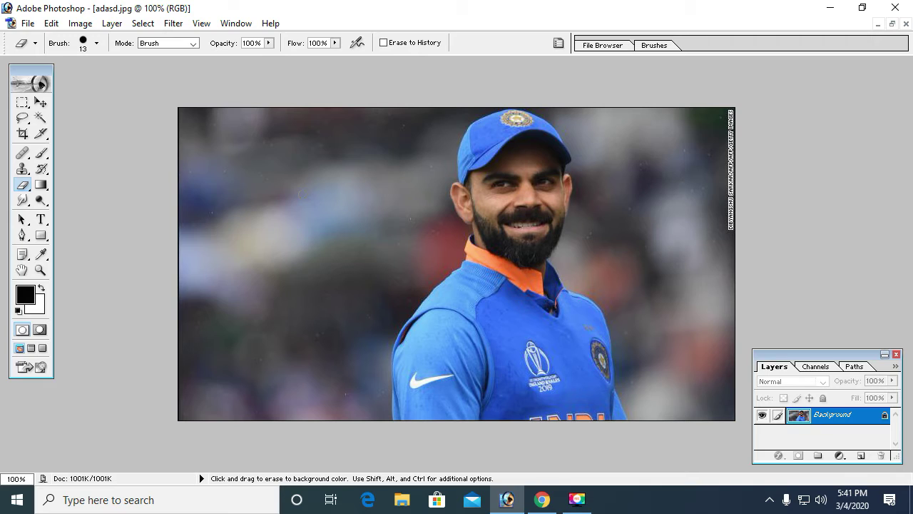
{"action": "right_click", "coordinate": [23, 185]}
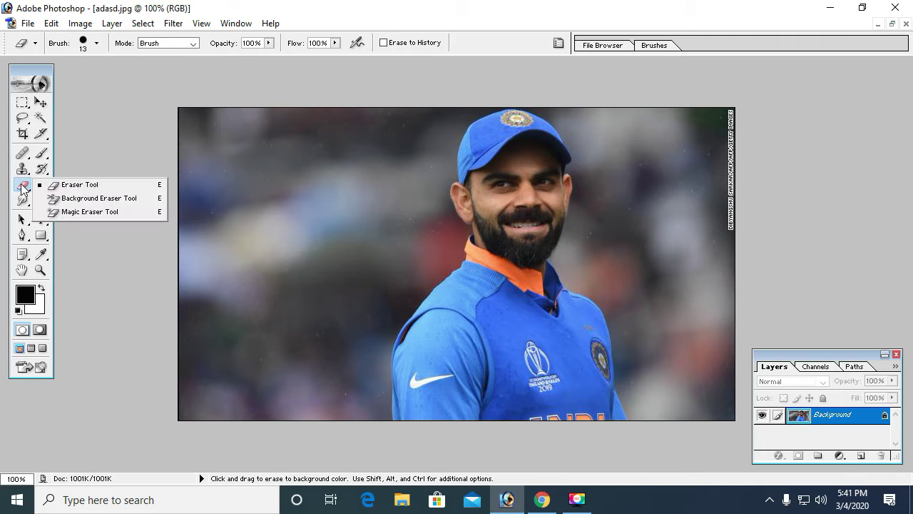
With the standard Eraser, scribble white erased strokes over the left background
{"action": "left_click", "coordinate": [69, 185]}
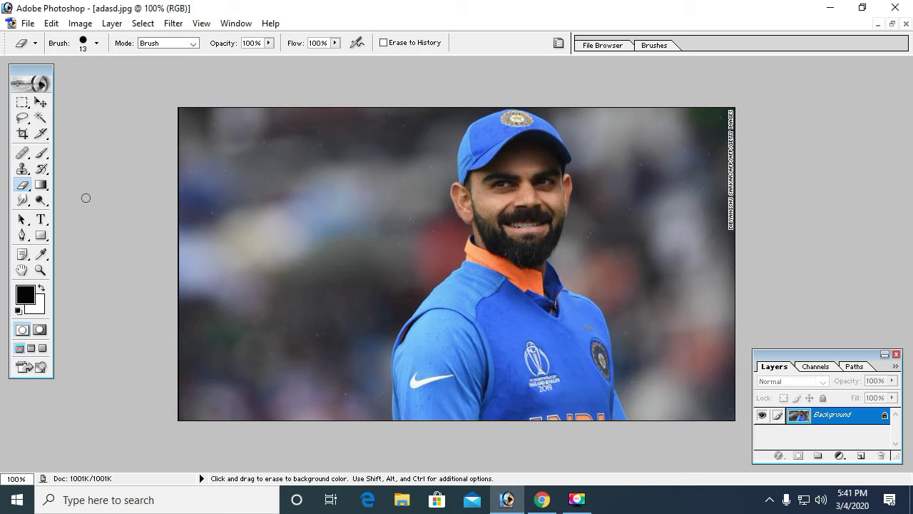
{"action": "mouse_move", "coordinate": [357, 102]}
{"action": "left_mouse_down"}
{"action": "mouse_move", "coordinate": [234, 444]}
{"action": "mouse_move", "coordinate": [223, 232]}
{"action": "left_mouse_up"}
{"action": "mouse_move", "coordinate": [248, 77]}
{"action": "left_mouse_down"}
{"action": "mouse_move", "coordinate": [246, 239]}
{"action": "mouse_move", "coordinate": [280, 313]}
{"action": "mouse_move", "coordinate": [314, 328]}
{"action": "mouse_move", "coordinate": [286, 168]}
{"action": "left_mouse_up"}
{"action": "mouse_move", "coordinate": [264, 214]}
{"action": "left_mouse_down"}
{"action": "mouse_move", "coordinate": [328, 156]}
{"action": "mouse_move", "coordinate": [300, 177]}
{"action": "left_mouse_up"}
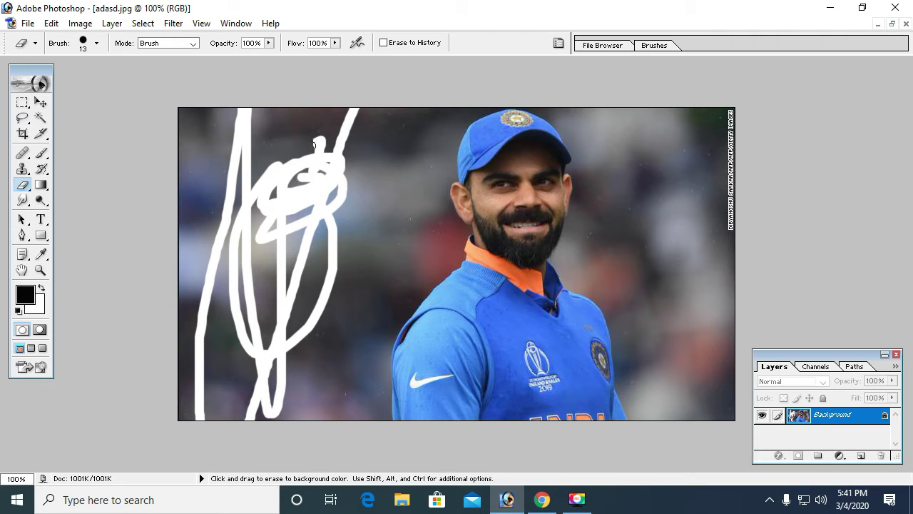
{"action": "left_click_drag", "start_coordinate": [314, 145], "coordinate": [293, 157]}
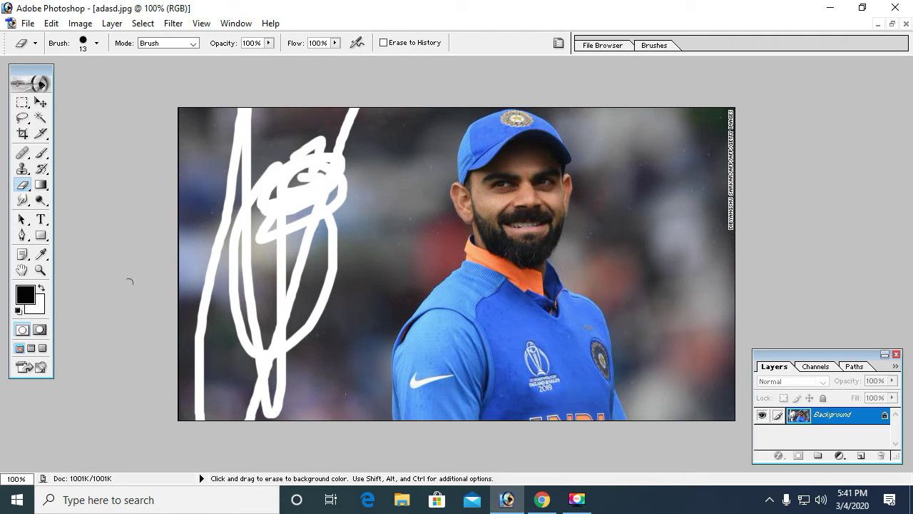
{"action": "left_click_drag", "start_coordinate": [209, 140], "coordinate": [227, 249]}
Set the background colour to red and erase red scribbles over the left background
{"action": "left_click", "coordinate": [39, 314]}
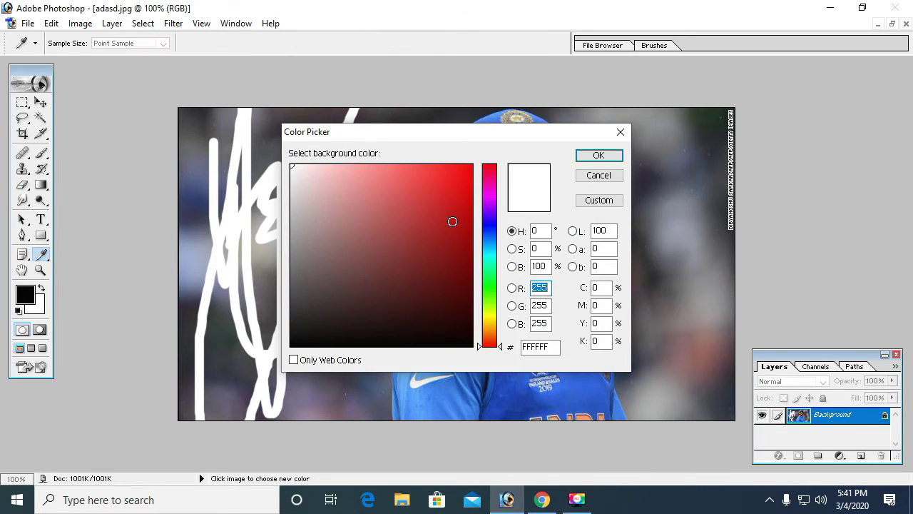
{"action": "left_click", "coordinate": [471, 174]}
{"action": "left_click", "coordinate": [595, 156]}
{"action": "mouse_move", "coordinate": [401, 152]}
{"action": "left_mouse_down"}
{"action": "mouse_move", "coordinate": [297, 281]}
{"action": "mouse_move", "coordinate": [357, 114]}
{"action": "mouse_move", "coordinate": [225, 274]}
{"action": "mouse_move", "coordinate": [346, 278]}
{"action": "mouse_move", "coordinate": [403, 200]}
{"action": "mouse_move", "coordinate": [314, 214]}
{"action": "mouse_move", "coordinate": [333, 167]}
{"action": "left_mouse_up"}
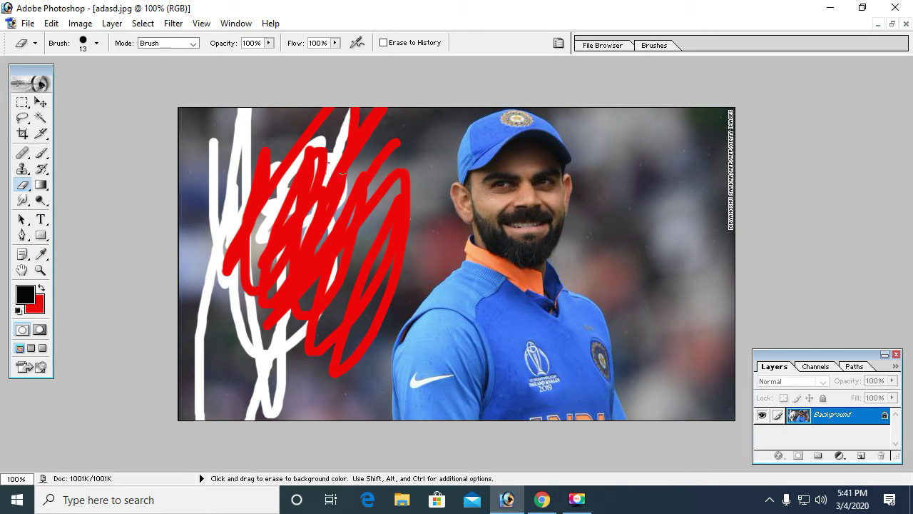
Set the background colour back to white
{"action": "left_click", "coordinate": [41, 311]}
{"action": "left_click_drag", "start_coordinate": [369, 206], "coordinate": [282, 143]}
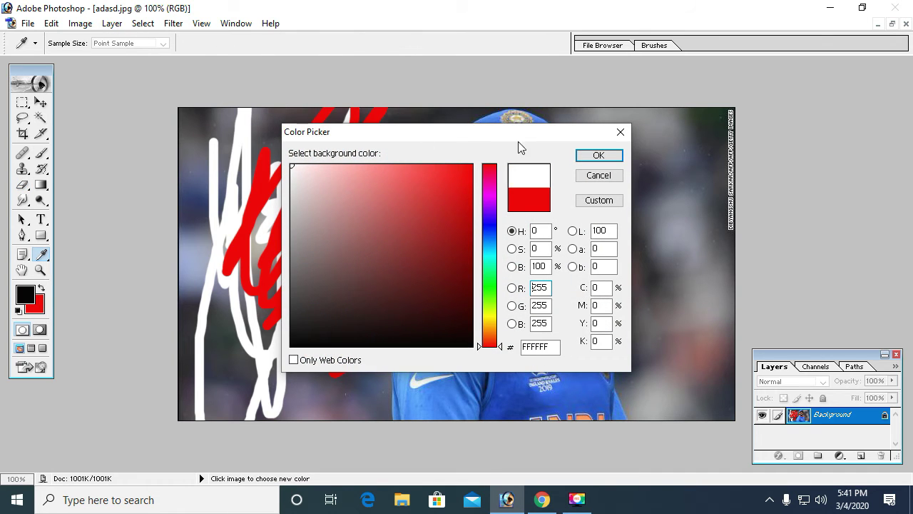
{"action": "left_click", "coordinate": [598, 155]}
{"action": "left_click", "coordinate": [23, 187]}
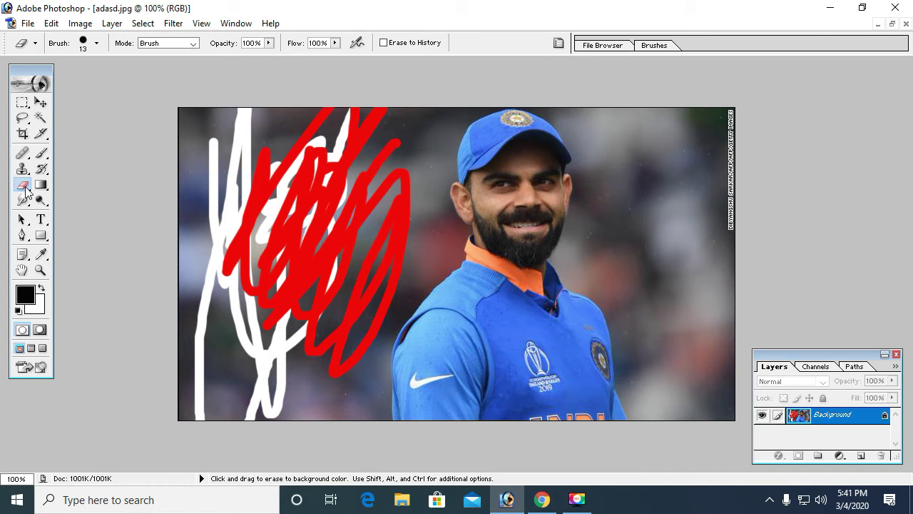
With the Background Eraser at size 125, erase the left background and scribbles to transparency
{"action": "left_click", "coordinate": [69, 198]}
{"action": "left_click_drag", "start_coordinate": [355, 116], "coordinate": [290, 194]}
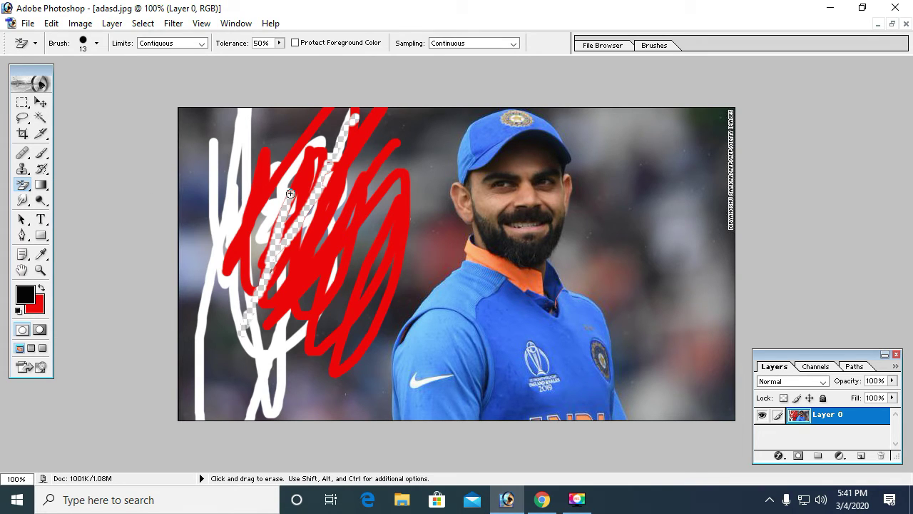
{"action": "key", "text": "bracketright"}
{"action": "key", "text": "bracketright"}
{"action": "key", "text": "bracketright"}
{"action": "key", "text": "bracketright"}
{"action": "key", "text": "bracketright"}
{"action": "key", "text": "bracketright"}
{"action": "key", "text": "bracketright"}
{"action": "key", "text": "bracketright"}
{"action": "key", "text": "bracketright"}
{"action": "mouse_move", "coordinate": [328, 111]}
{"action": "left_mouse_down"}
{"action": "mouse_move", "coordinate": [282, 196]}
{"action": "mouse_move", "coordinate": [257, 356]}
{"action": "mouse_move", "coordinate": [276, 309]}
{"action": "mouse_move", "coordinate": [228, 418]}
{"action": "mouse_move", "coordinate": [173, 373]}
{"action": "mouse_move", "coordinate": [204, 404]}
{"action": "mouse_move", "coordinate": [202, 324]}
{"action": "left_mouse_up"}
{"action": "mouse_move", "coordinate": [187, 256]}
{"action": "left_mouse_down"}
{"action": "mouse_move", "coordinate": [193, 153]}
{"action": "mouse_move", "coordinate": [221, 102]}
{"action": "mouse_move", "coordinate": [235, 147]}
{"action": "mouse_move", "coordinate": [231, 240]}
{"action": "mouse_move", "coordinate": [247, 210]}
{"action": "mouse_move", "coordinate": [181, 221]}
{"action": "mouse_move", "coordinate": [197, 163]}
{"action": "mouse_move", "coordinate": [233, 152]}
{"action": "mouse_move", "coordinate": [282, 200]}
{"action": "mouse_move", "coordinate": [245, 163]}
{"action": "mouse_move", "coordinate": [257, 171]}
{"action": "mouse_move", "coordinate": [212, 237]}
{"action": "mouse_move", "coordinate": [224, 189]}
{"action": "left_mouse_up"}
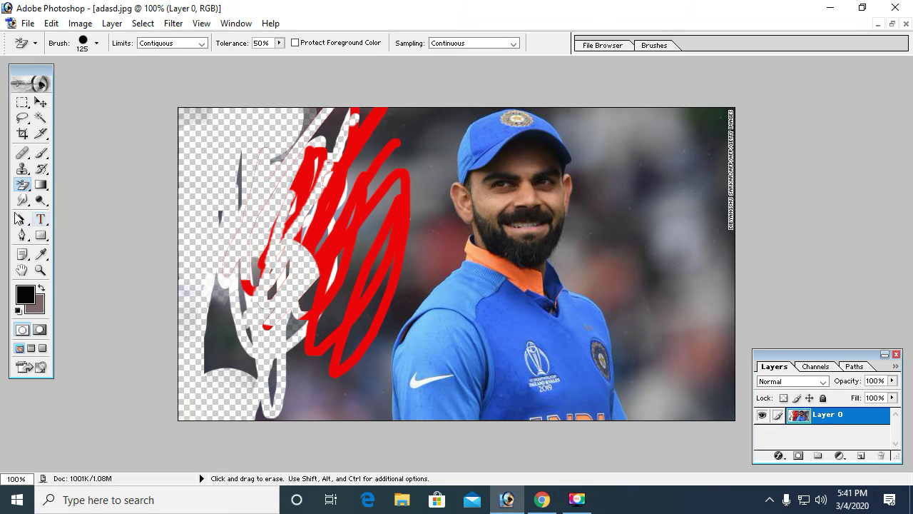
{"action": "left_click", "coordinate": [28, 187]}
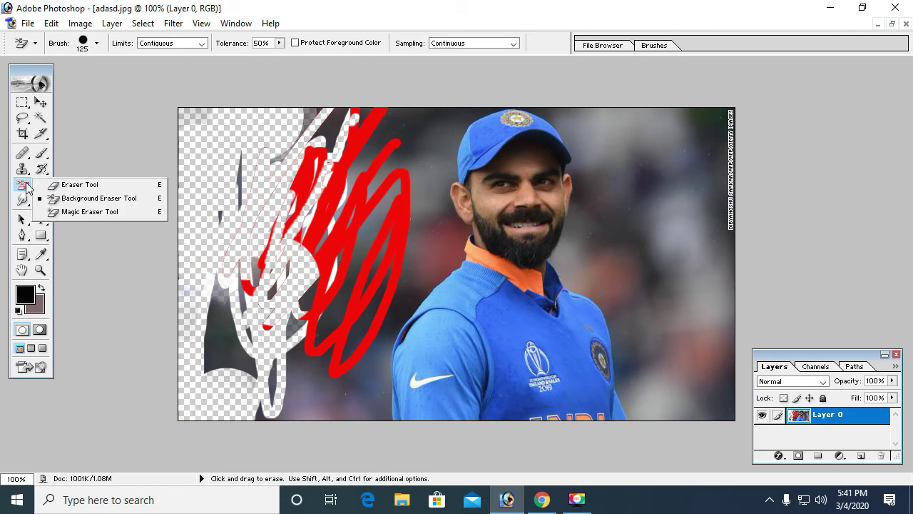
Use the Magic Eraser to clear background right of the player, along the top and bottom
{"action": "left_click", "coordinate": [86, 214]}
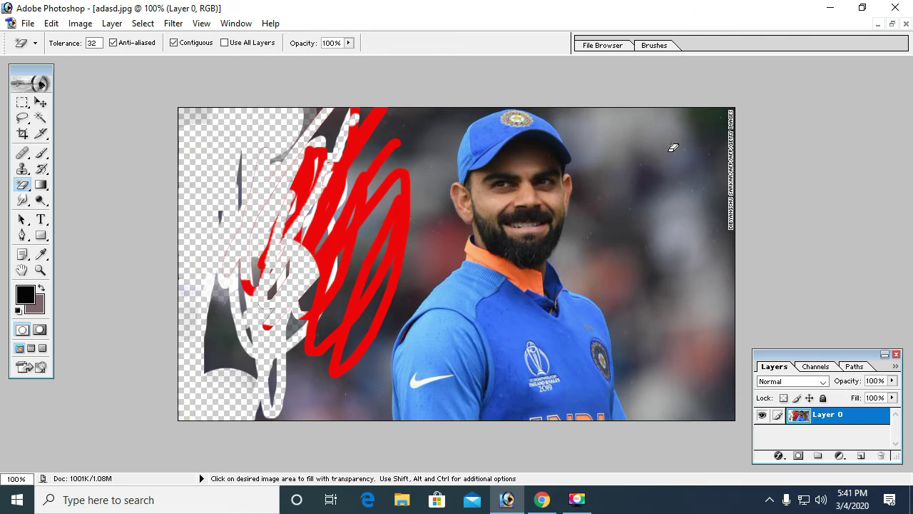
{"action": "left_click", "coordinate": [702, 127]}
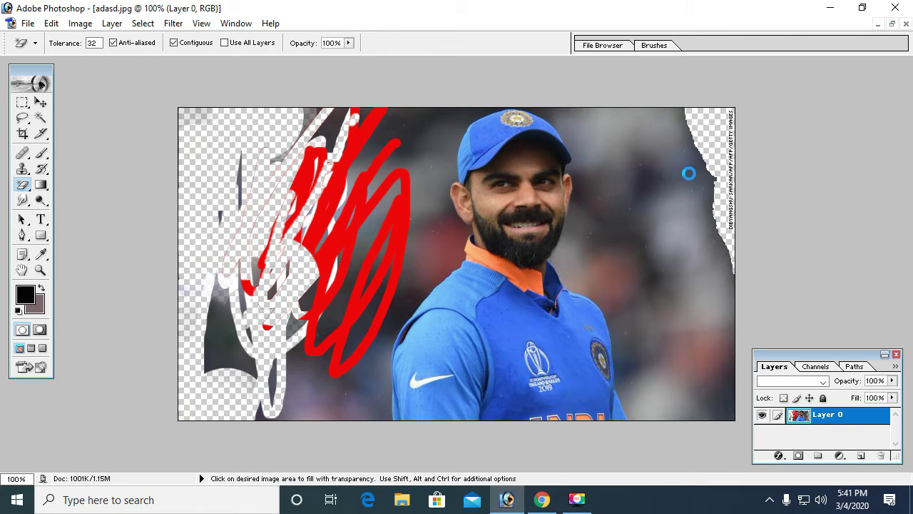
{"action": "left_click", "coordinate": [689, 175]}
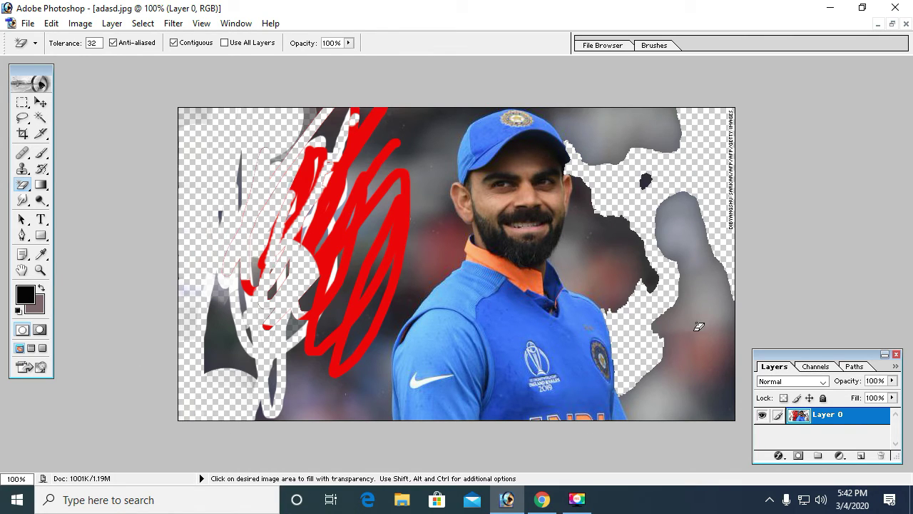
{"action": "left_click", "coordinate": [713, 390]}
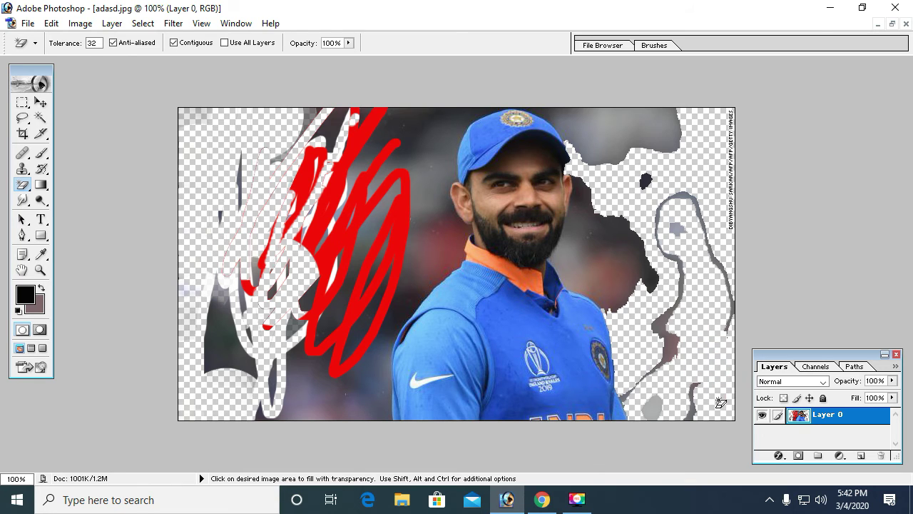
{"action": "left_click", "coordinate": [649, 133]}
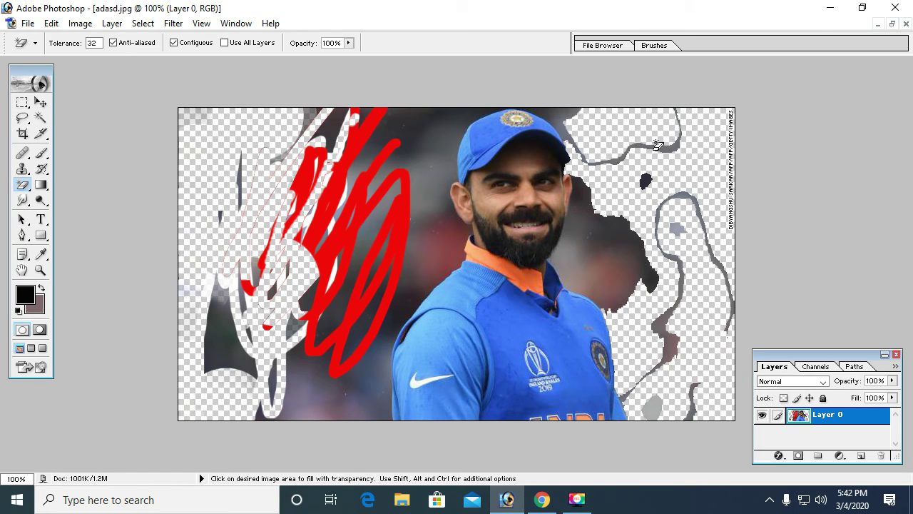
{"action": "left_click", "coordinate": [405, 123]}
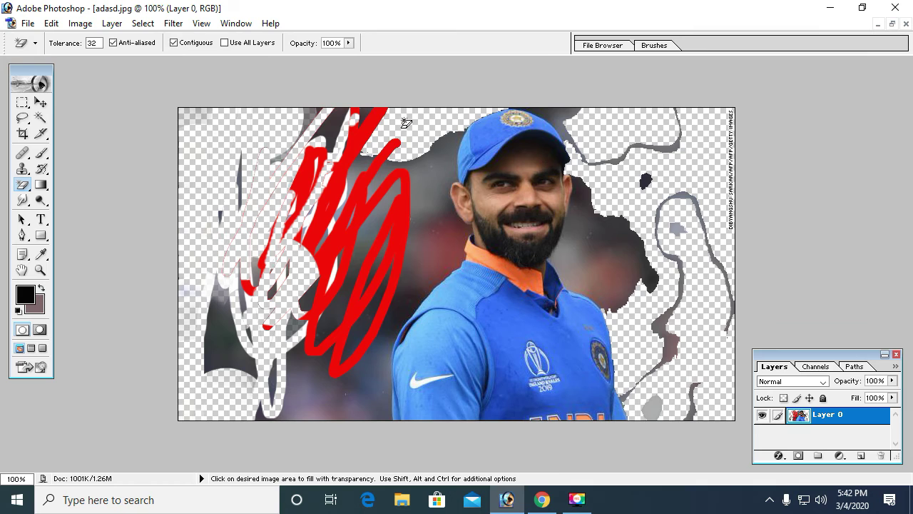
{"action": "left_click", "coordinate": [370, 118]}
{"action": "left_click", "coordinate": [332, 122]}
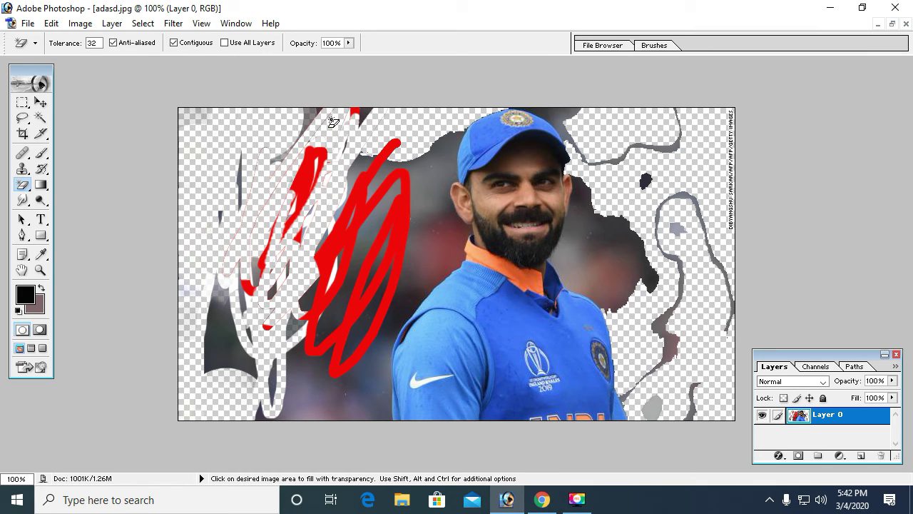
{"action": "left_click", "coordinate": [305, 398]}
{"action": "left_click", "coordinate": [288, 373]}
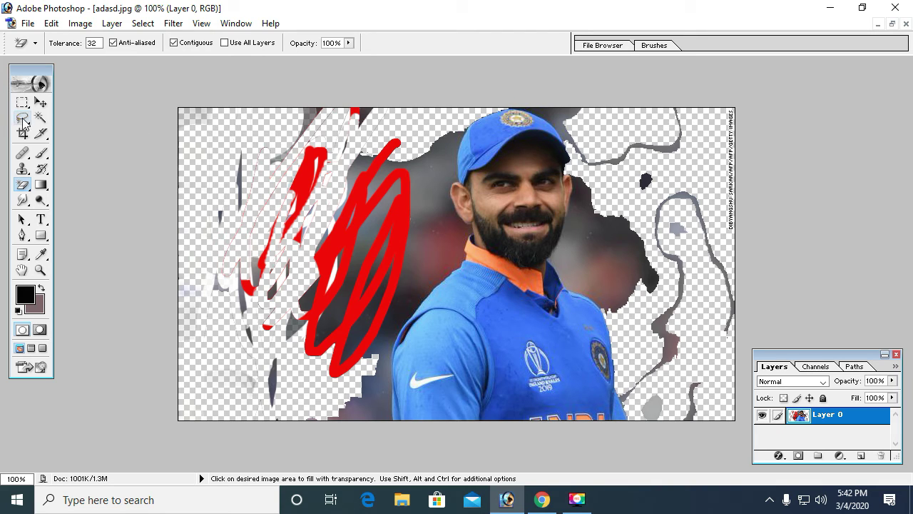
Delete everything left of the player, including the red scribbles, using a Polygonal Lasso selection
{"action": "left_click_drag", "start_coordinate": [22, 118], "coordinate": [84, 137]}
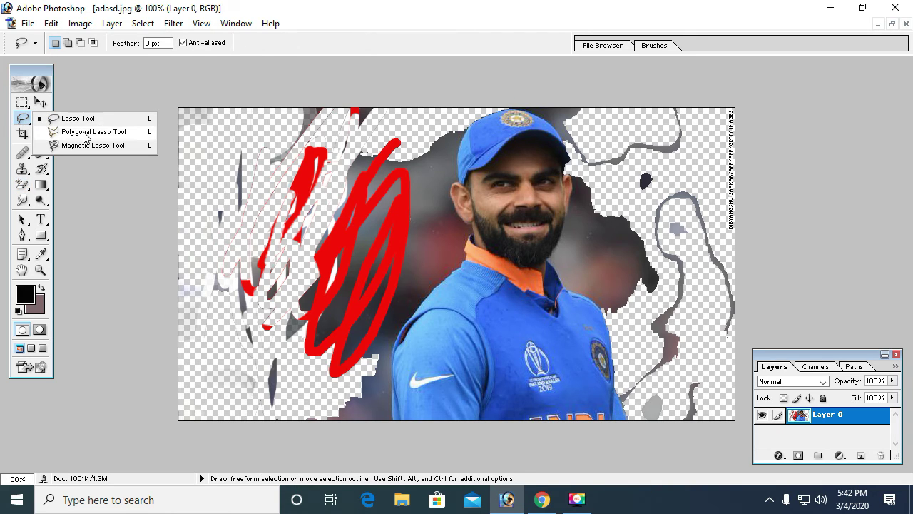
{"action": "left_click", "coordinate": [84, 133]}
{"action": "left_click", "coordinate": [452, 90]}
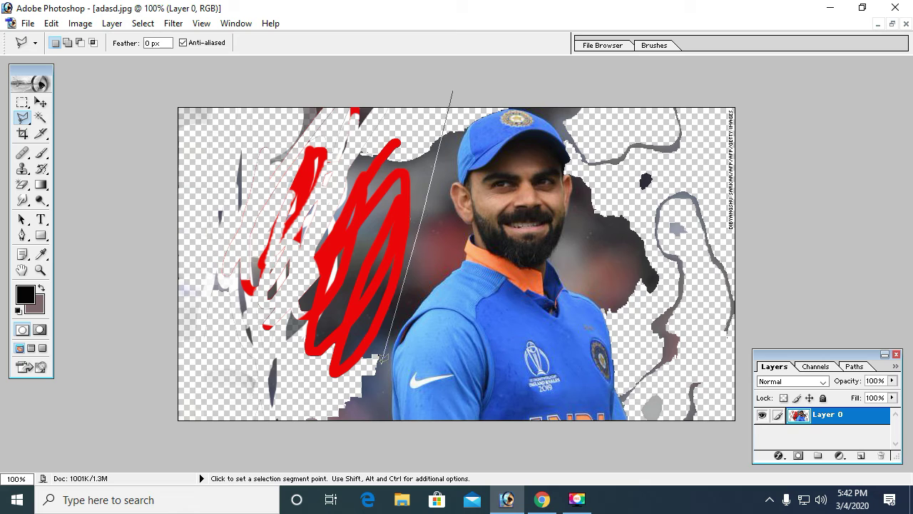
{"action": "left_click", "coordinate": [343, 454]}
{"action": "left_click", "coordinate": [179, 460]}
{"action": "left_click", "coordinate": [104, 451]}
{"action": "left_click", "coordinate": [91, 153]}
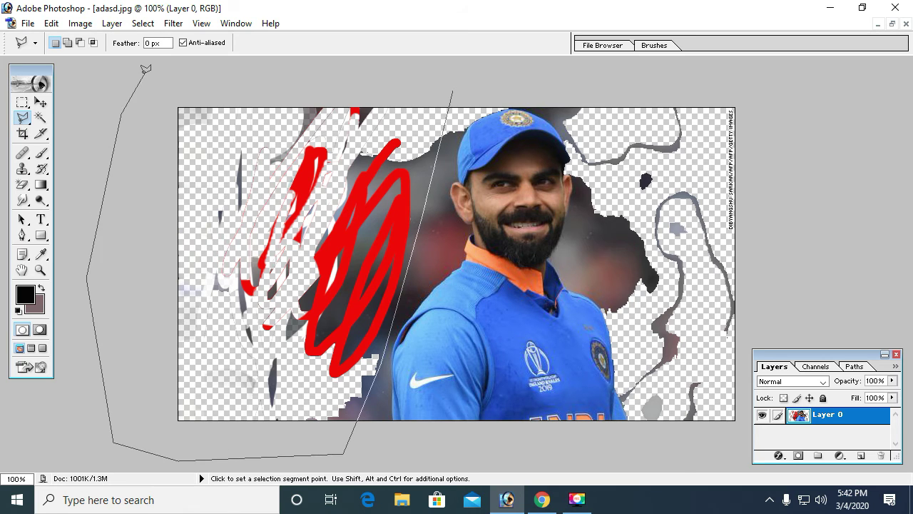
{"action": "double_click", "coordinate": [145, 69]}
{"action": "key", "text": "Delete"}
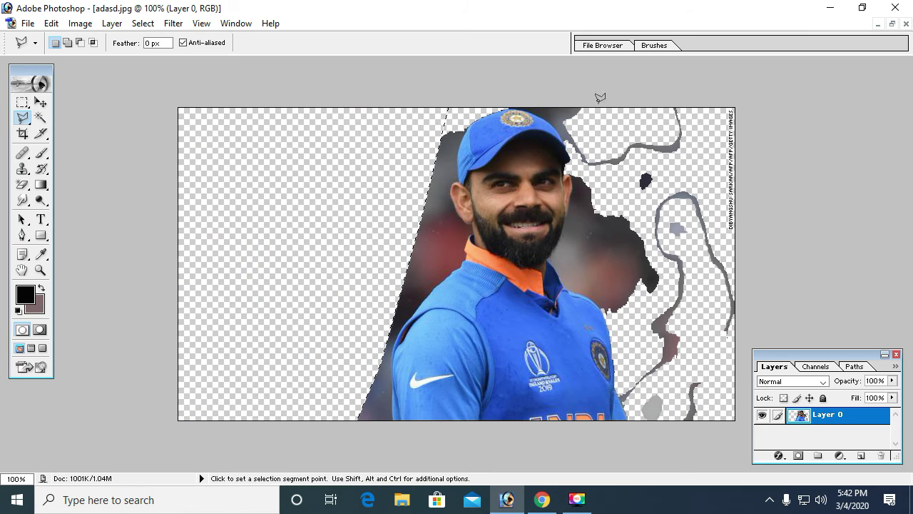
Delete the grey remnants on the player's right with a second Polygonal Lasso selection
{"action": "left_click", "coordinate": [563, 91]}
{"action": "left_click", "coordinate": [670, 454]}
{"action": "left_click", "coordinate": [759, 415]}
{"action": "left_click", "coordinate": [788, 216]}
{"action": "double_click", "coordinate": [735, 72]}
{"action": "key", "text": "Delete"}
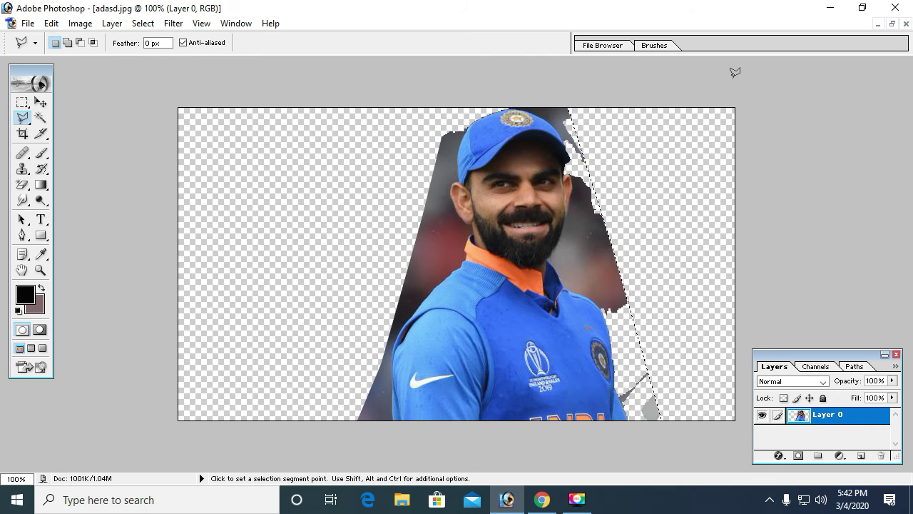
Zoom in and delete the dark background patch beside the collar
{"action": "key", "text": "ctrl+plus"}
{"action": "key", "text": "ctrl+plus"}
{"action": "key", "text": "ctrl+plus"}
{"action": "key", "text": "ctrl+plus"}
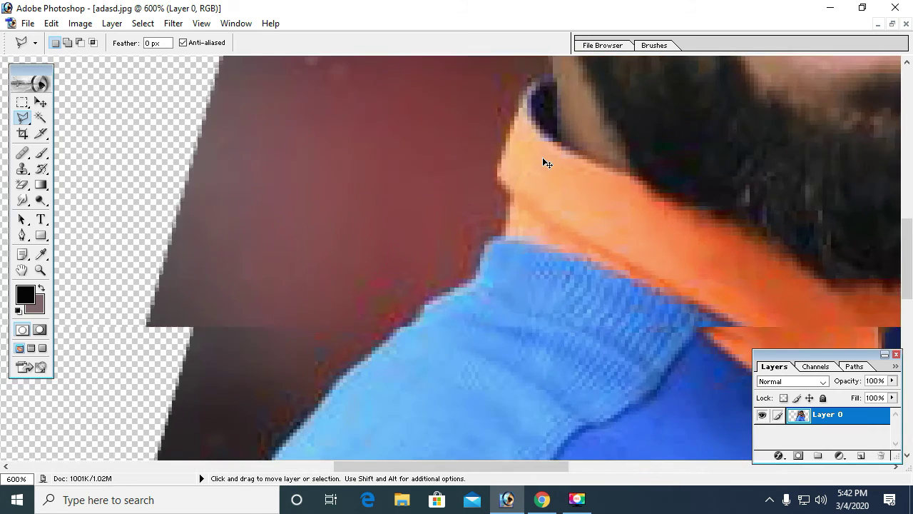
{"action": "key", "text": "ctrl+plus"}
{"action": "key", "text": "ctrl+plus"}
{"action": "key", "text": "ctrl+plus"}
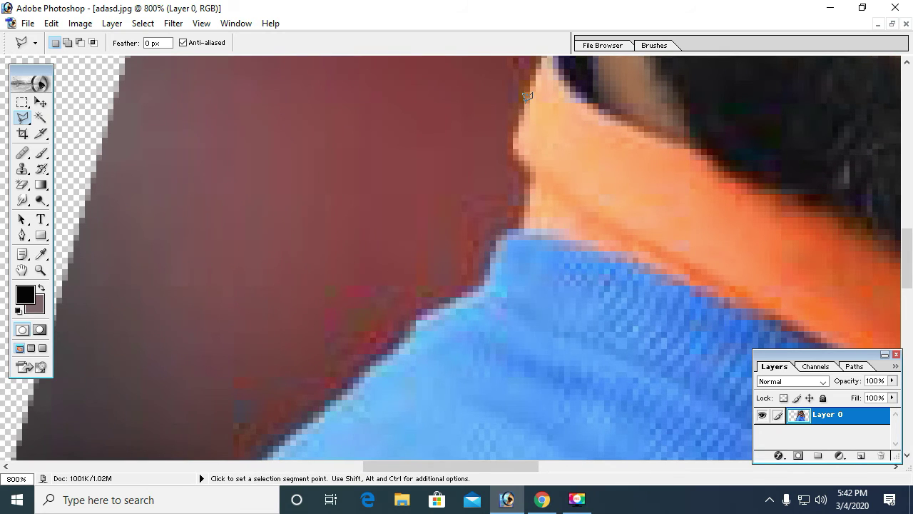
{"action": "left_click", "coordinate": [524, 104]}
{"action": "left_click", "coordinate": [293, 440]}
{"action": "left_click", "coordinate": [124, 223]}
{"action": "left_click", "coordinate": [71, 141]}
{"action": "left_click", "coordinate": [170, 82]}
{"action": "key", "text": "Delete"}
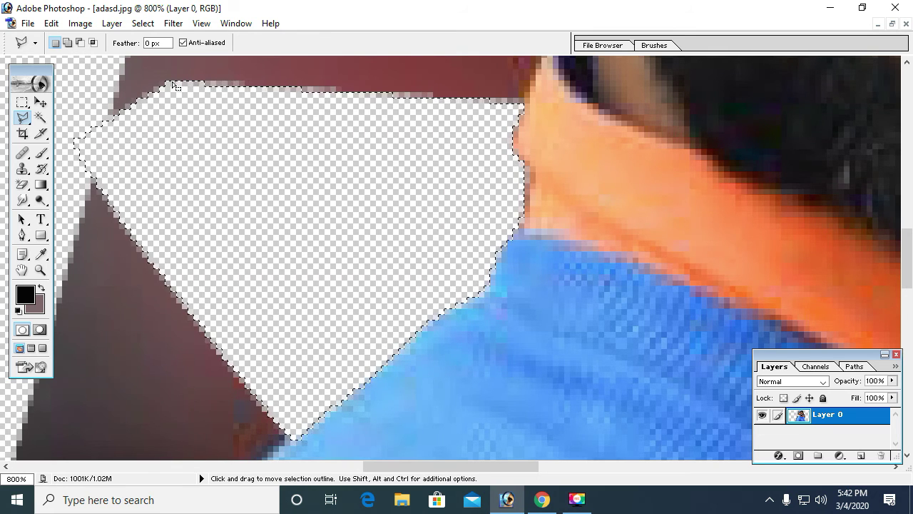
Trace and delete the dark remnant along the shirt's shoulder edge
{"action": "left_click_drag", "start_coordinate": [261, 377], "coordinate": [368, 74]}
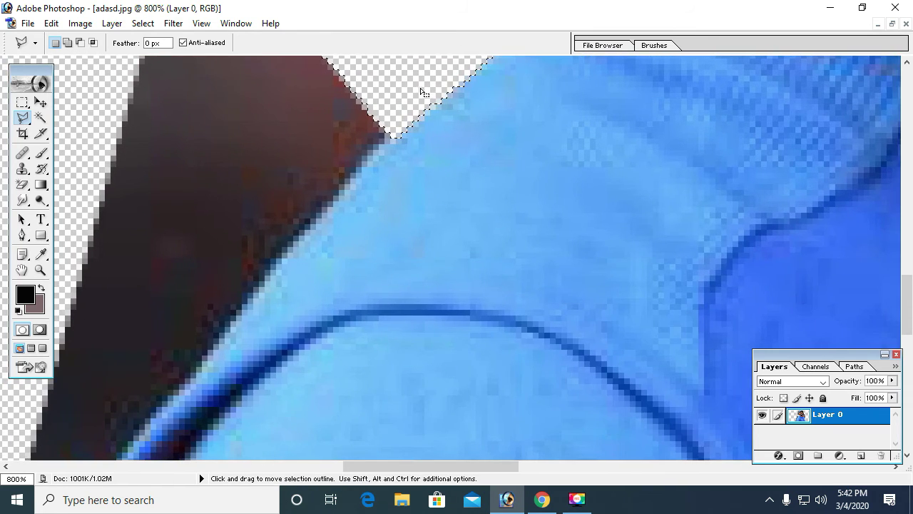
{"action": "key", "text": "ctrl+d"}
{"action": "left_click", "coordinate": [418, 74]}
{"action": "left_click", "coordinate": [386, 149]}
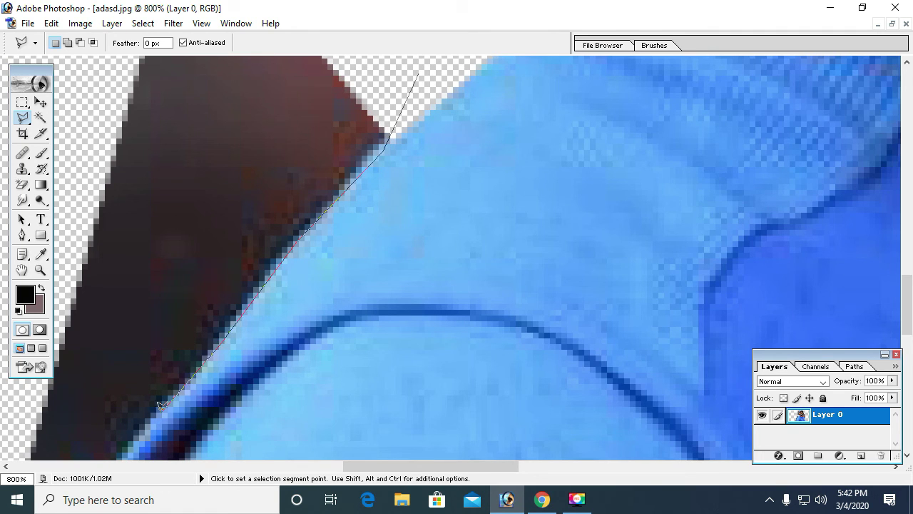
{"action": "scroll", "coordinate": [142, 439], "scroll_direction": "down", "scroll_amount": 5}
{"action": "left_click", "coordinate": [82, 225]}
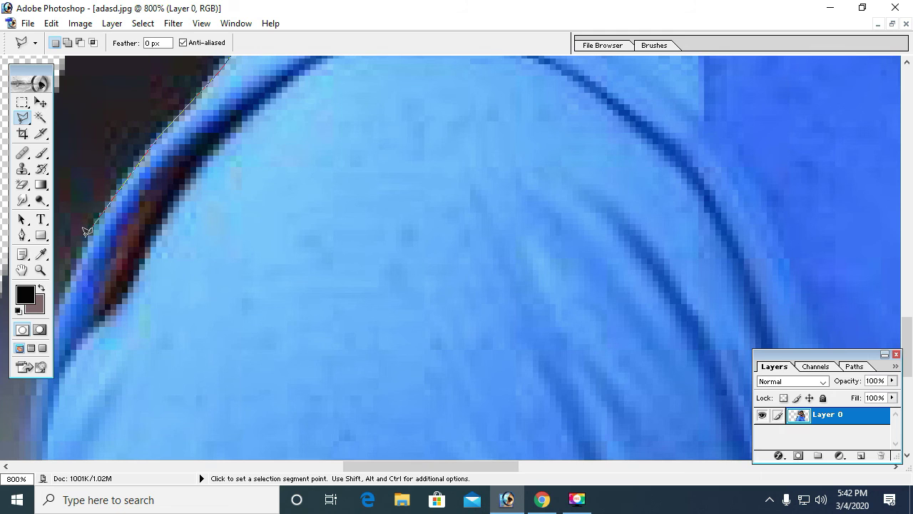
{"action": "left_click_drag", "start_coordinate": [85, 237], "coordinate": [277, 357]}
{"action": "left_click", "coordinate": [148, 265]}
{"action": "left_click", "coordinate": [151, 158]}
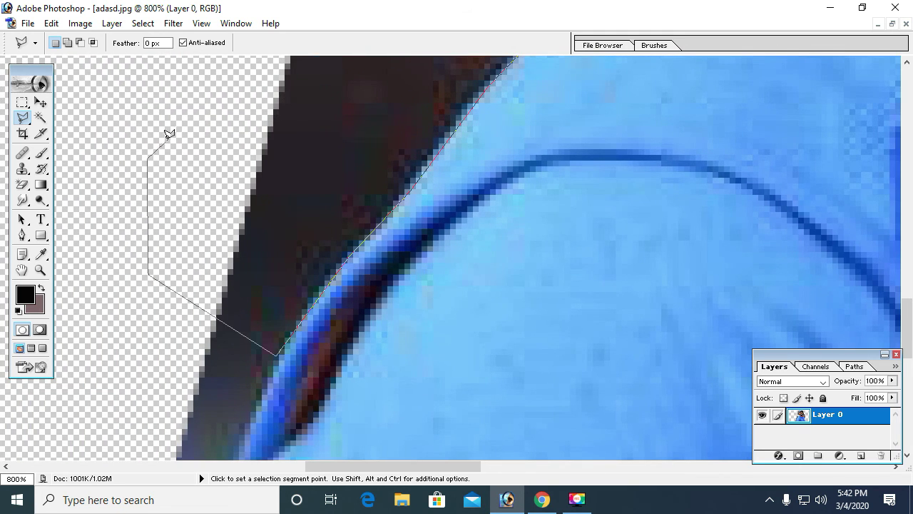
{"action": "left_click_drag", "start_coordinate": [169, 132], "coordinate": [199, 450]}
{"action": "left_click", "coordinate": [184, 245]}
{"action": "left_click_drag", "start_coordinate": [226, 136], "coordinate": [218, 311]}
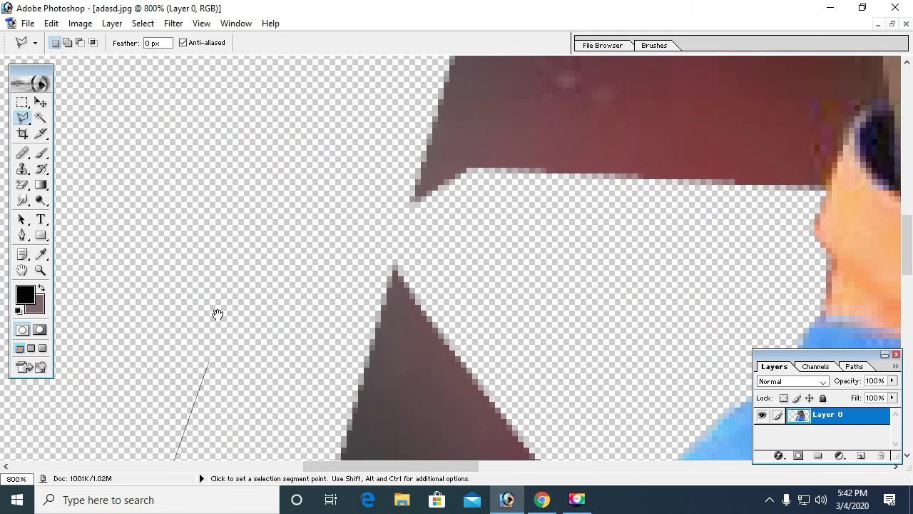
{"action": "left_click", "coordinate": [239, 214]}
{"action": "double_click", "coordinate": [365, 110]}
{"action": "key", "text": "Delete"}
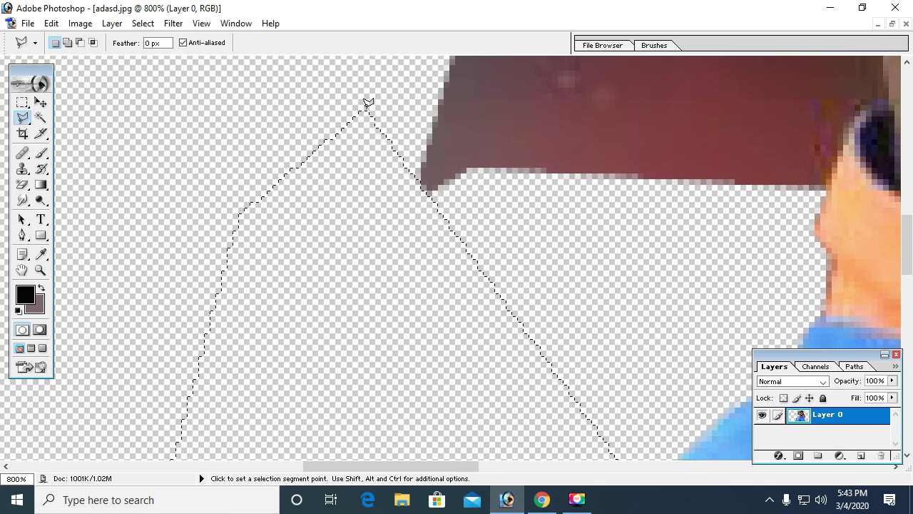
Deselect via the Select menu and zoom out twice to view the whole cutout
{"action": "left_click", "coordinate": [143, 22]}
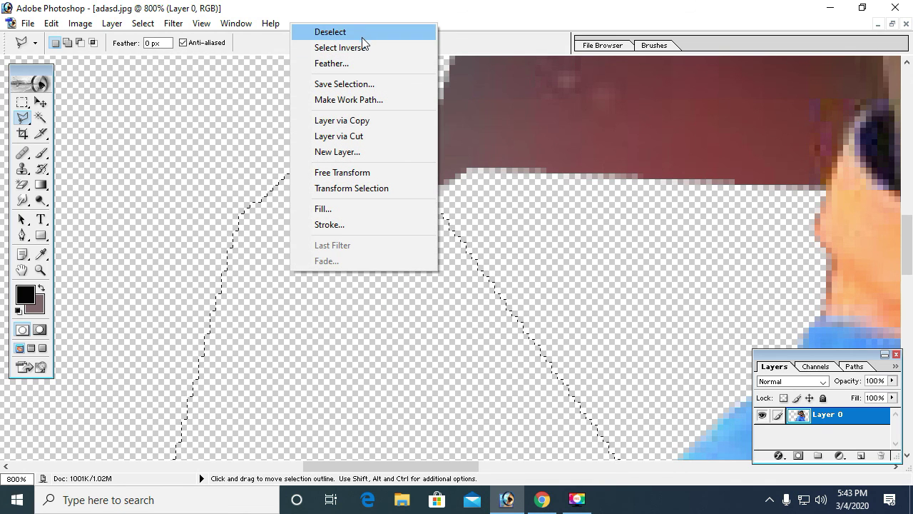
{"action": "left_click", "coordinate": [330, 31]}
{"action": "key", "text": "ctrl+minus"}
{"action": "key", "text": "ctrl+minus"}
{"action": "key", "text": "ctrl+minus"}
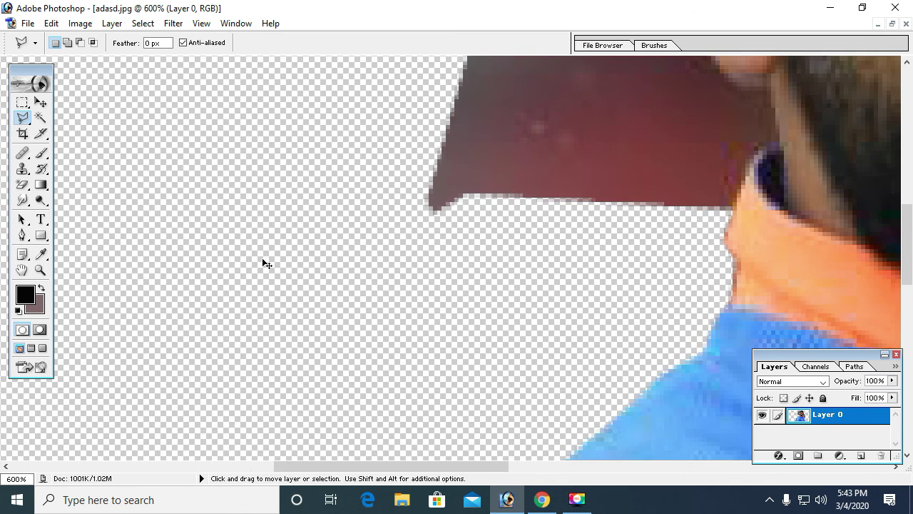
{"action": "key", "text": "ctrl+minus"}
{"action": "key", "text": "ctrl+minus"}
{"action": "key", "text": "ctrl+minus"}
{"action": "key", "text": "ctrl+minus"}
{"action": "key", "text": "ctrl+minus"}
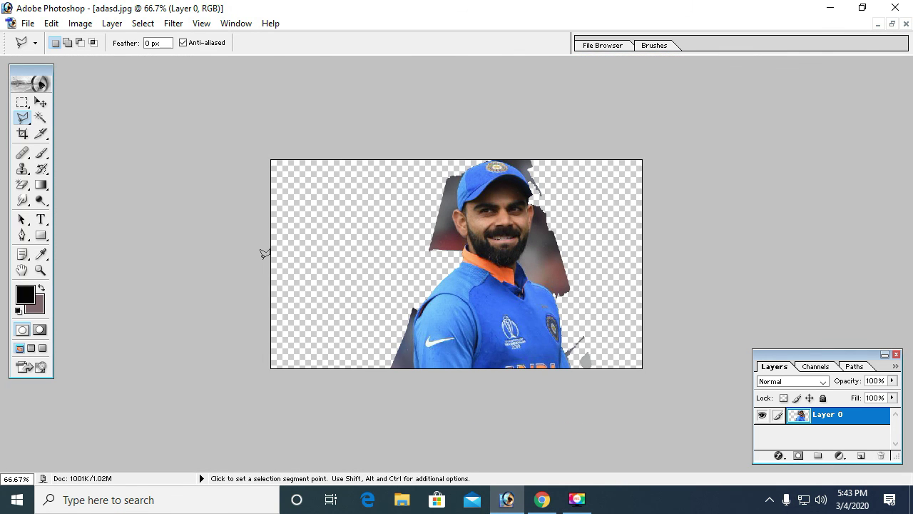